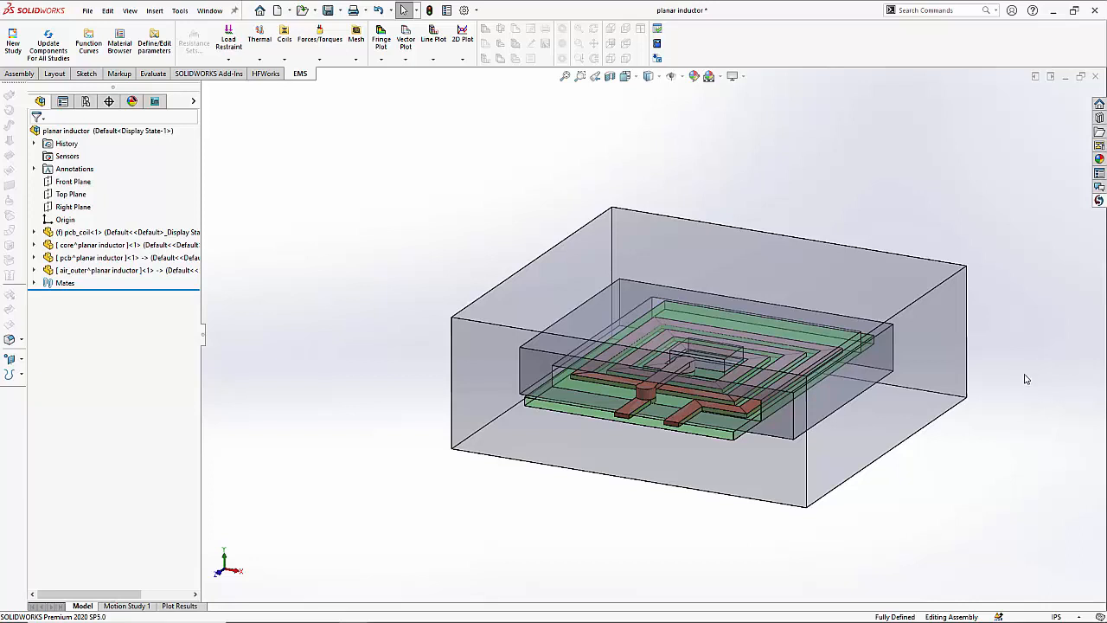
Step: Highlight the pcb_coil, pcb and core components in turn to identify them in the assembly
key("ctrl+Left")
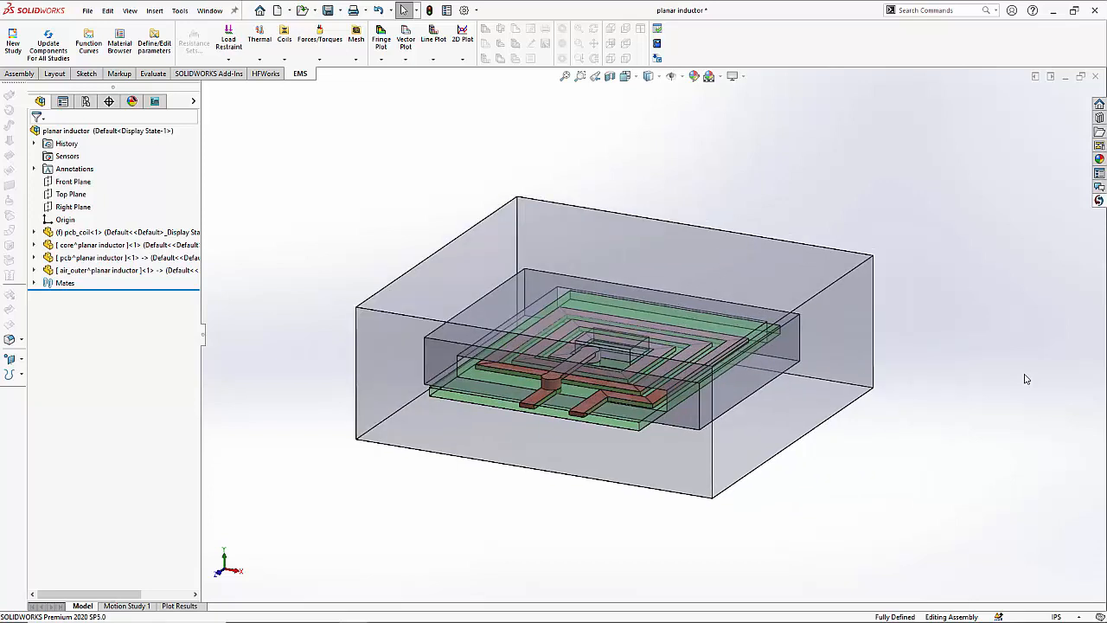
left_click(115, 234)
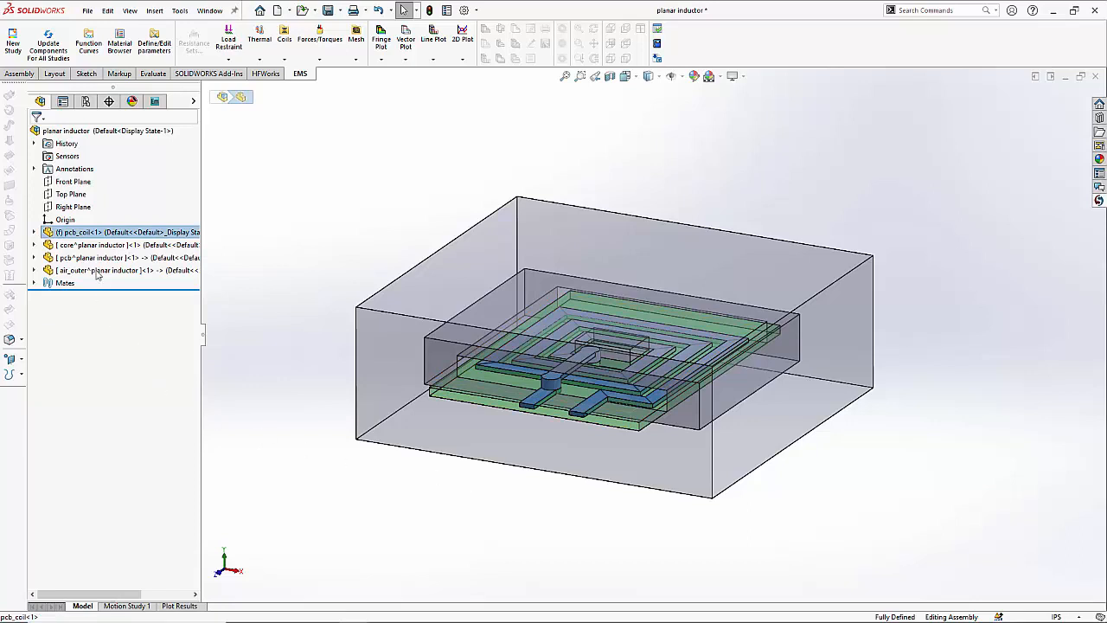
left_click(155, 259)
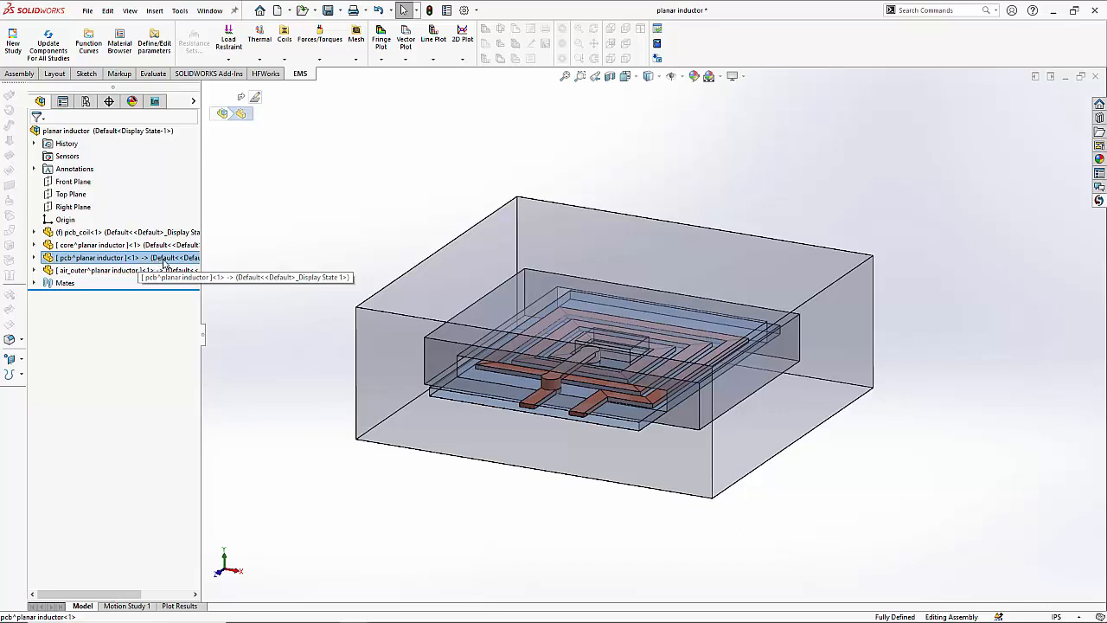
left_click(153, 249)
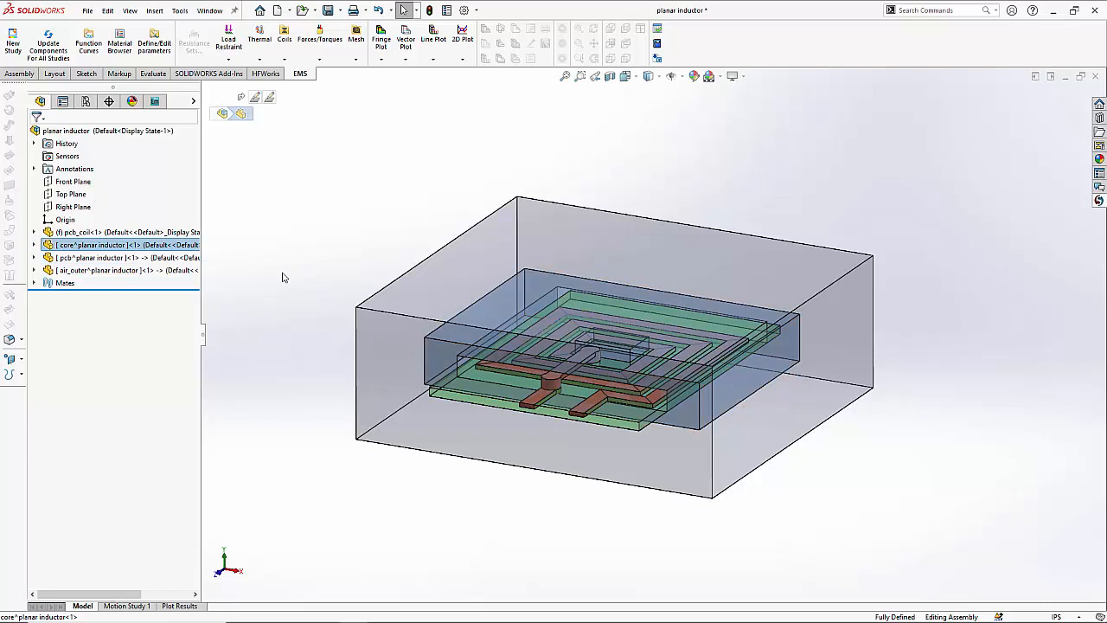
Step: Hide the air_outer component surrounding the planar inductor
left_click(158, 272)
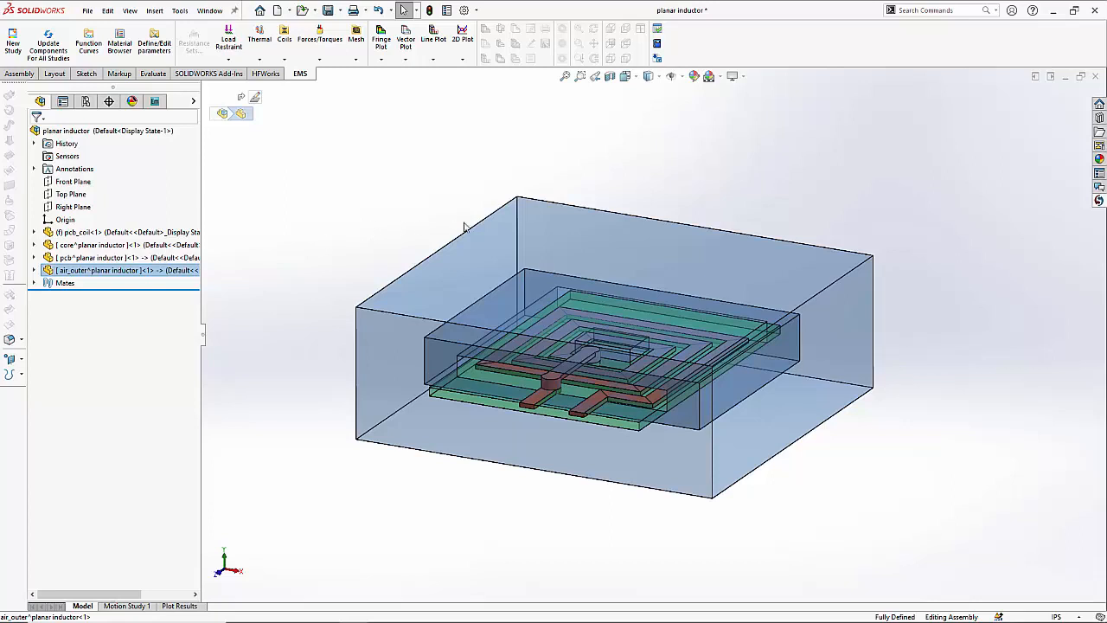
right_click(605, 231)
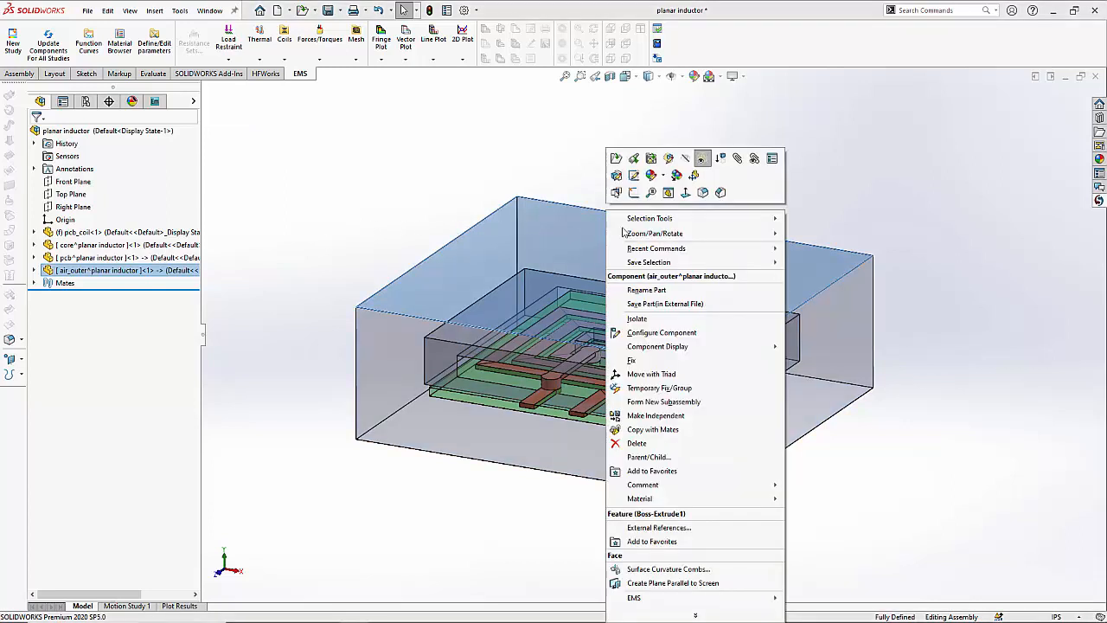
left_click(686, 160)
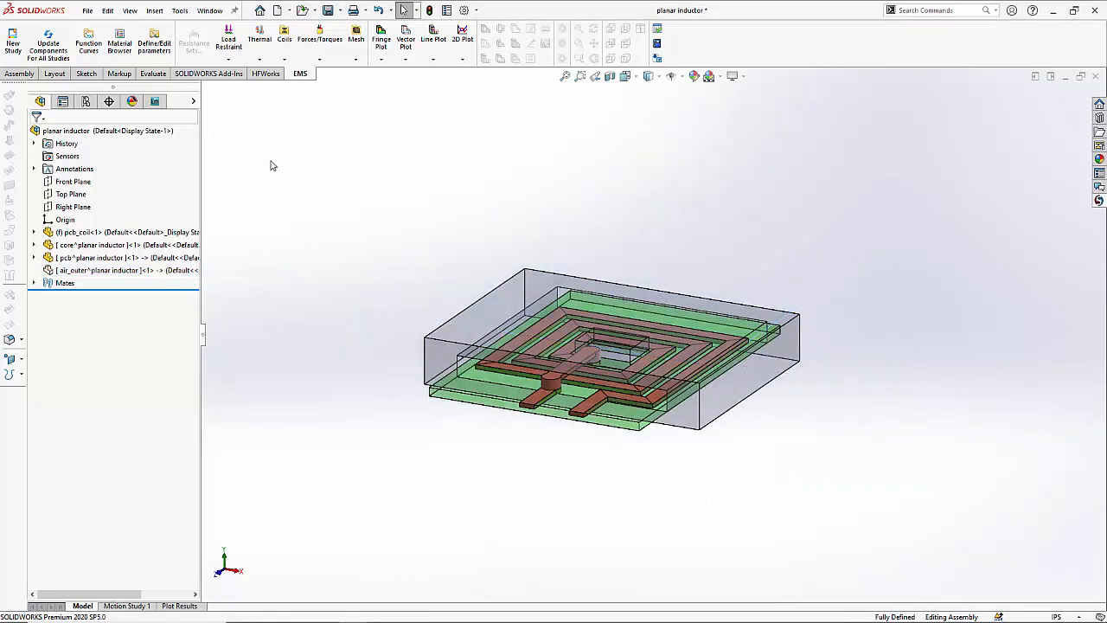
Step: Review the general properties and coupling analysis settings of EMS Study 1, and leave them without changes
left_click(155, 102)
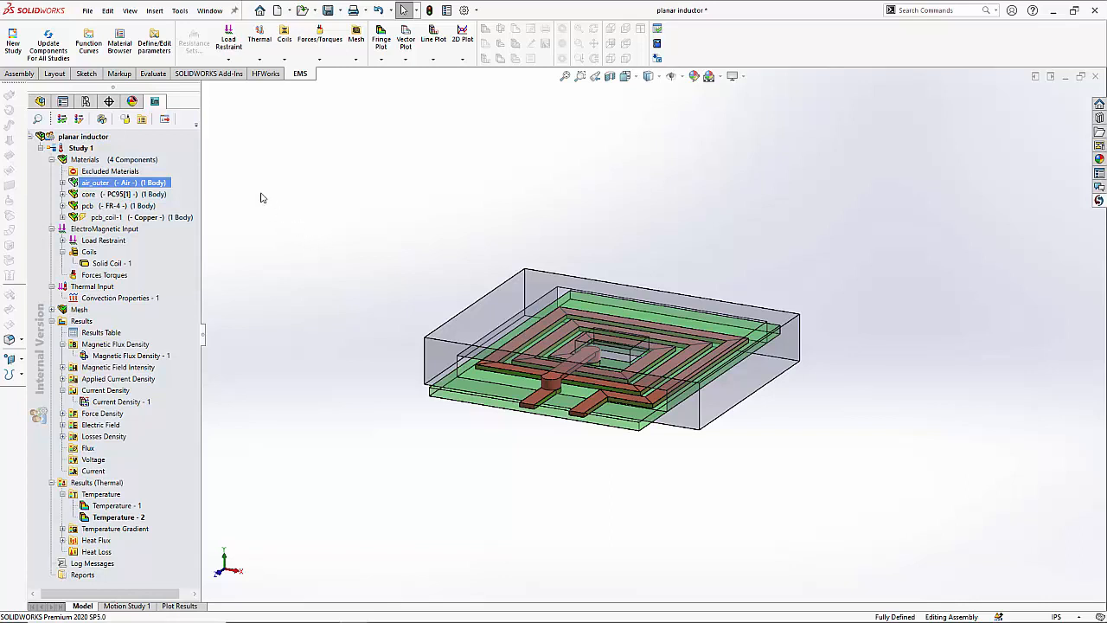
left_click(82, 148)
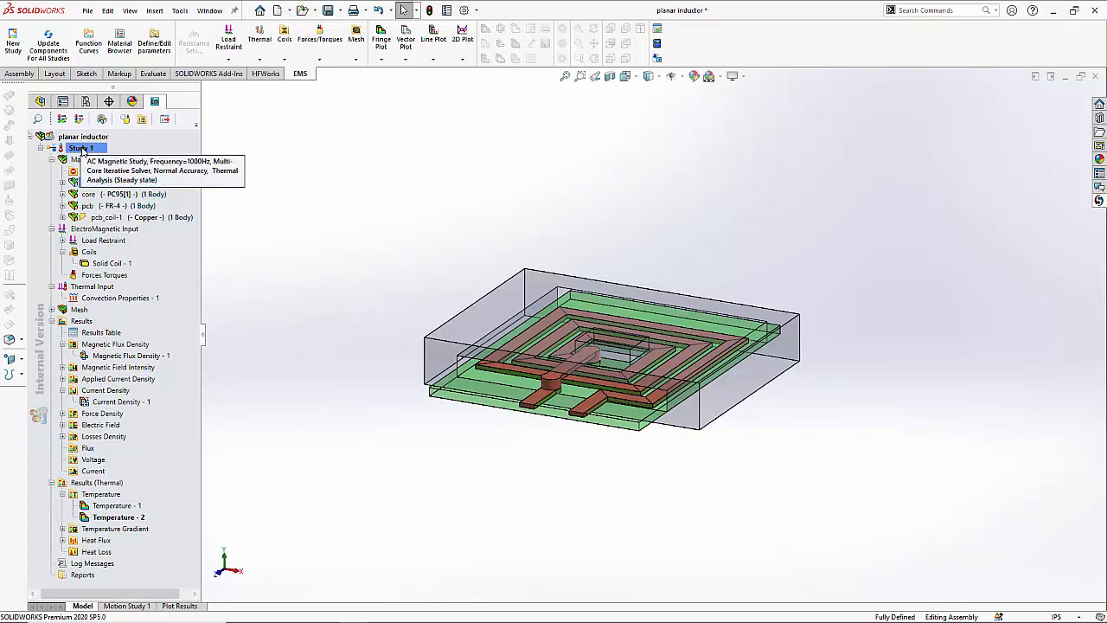
right_click(82, 149)
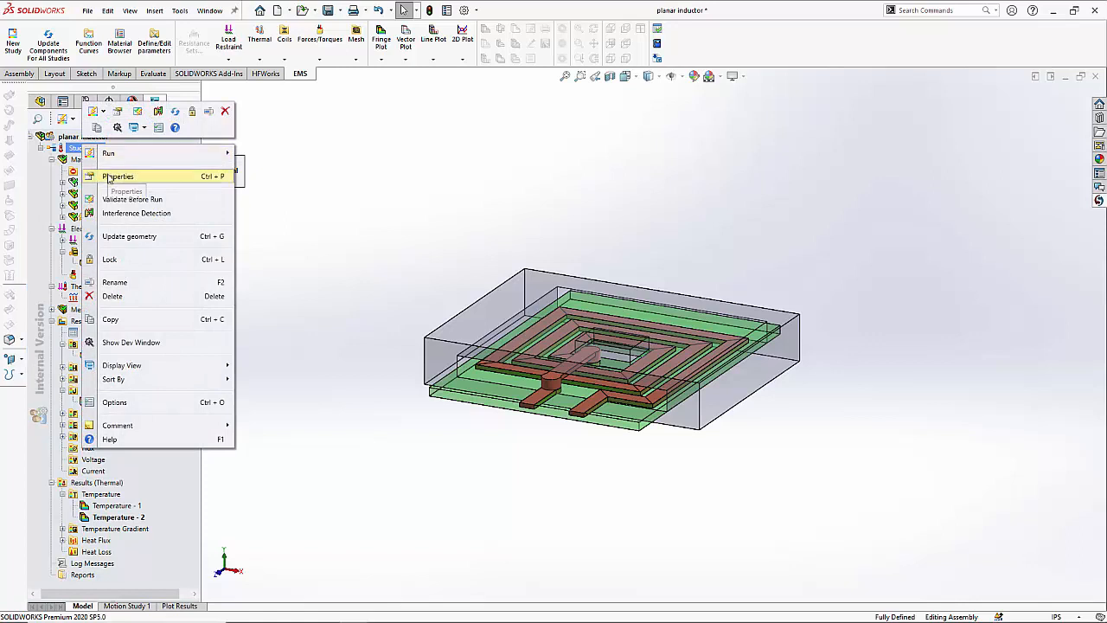
left_click(109, 177)
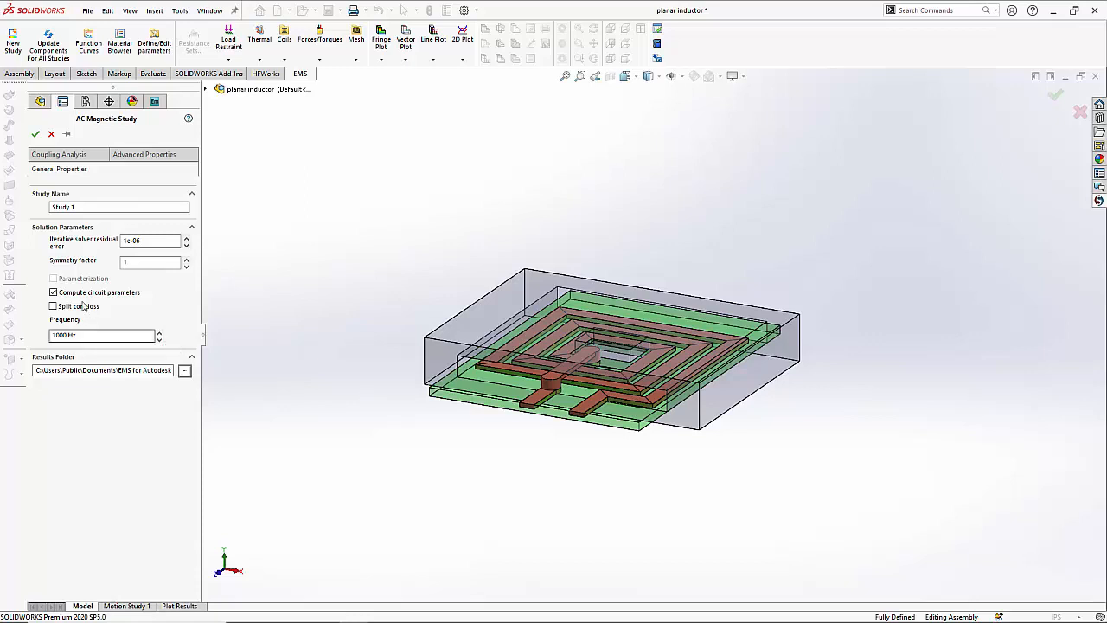
left_click(76, 156)
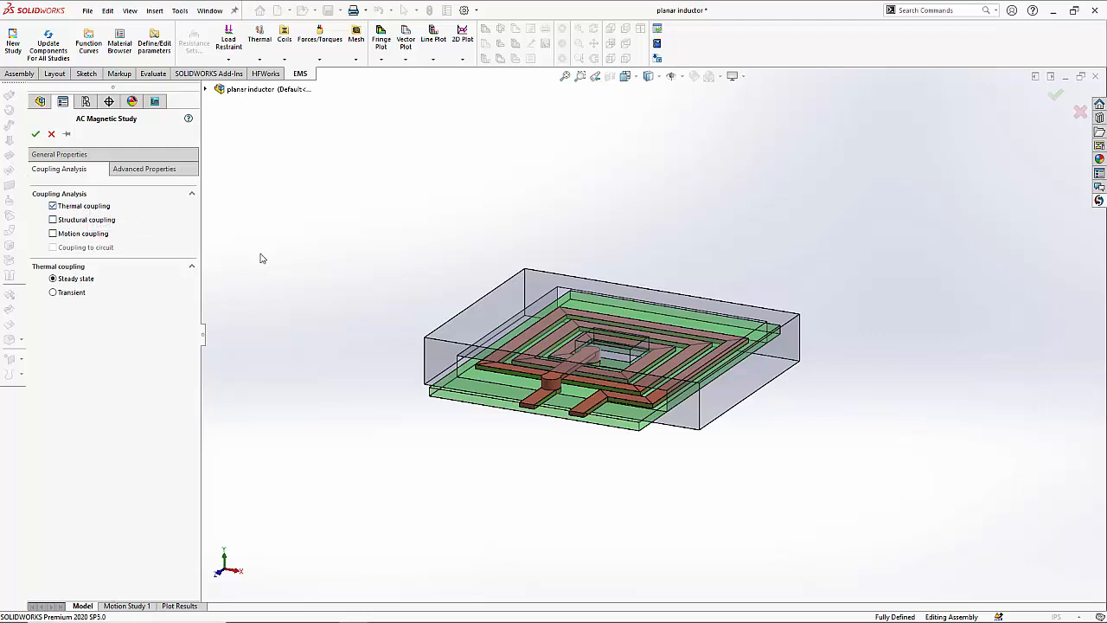
left_click(51, 133)
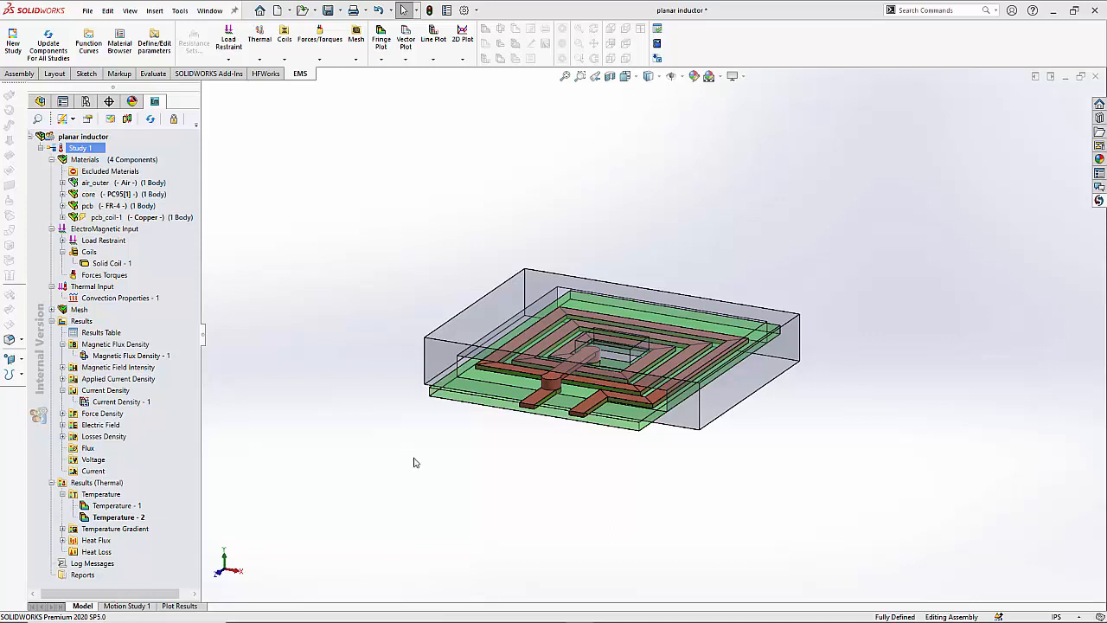
Step: Browse the material library for the air_outer body, collapsing the Mn-Zn Ferrite, custom library and Rogers Corp. folders, without applying a material
left_click(151, 194)
left_click(142, 184)
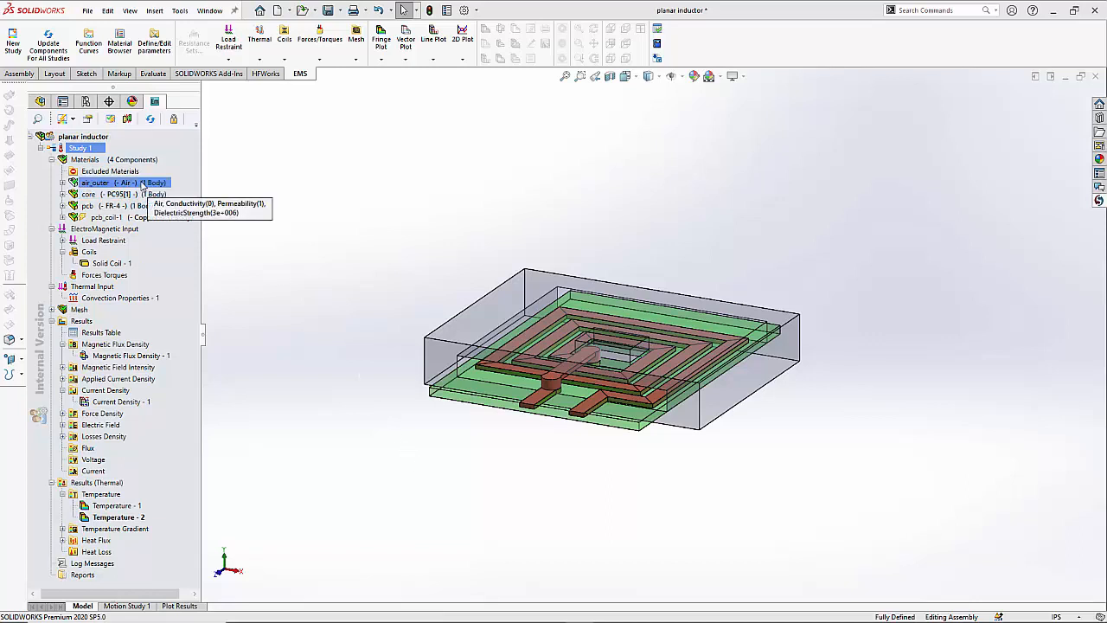
right_click(143, 184)
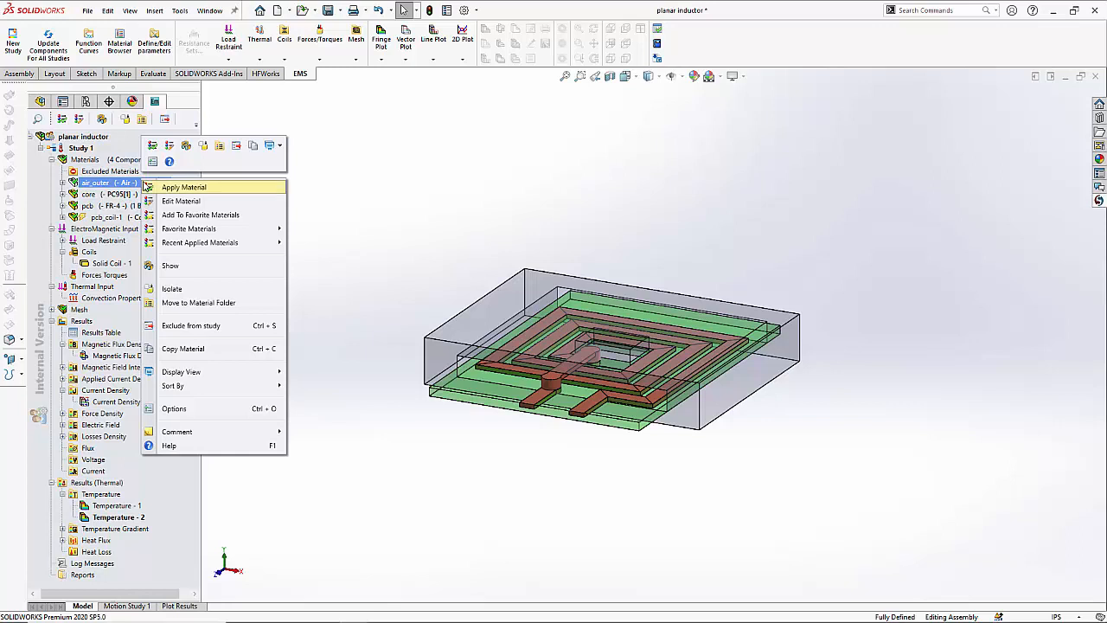
left_click(183, 187)
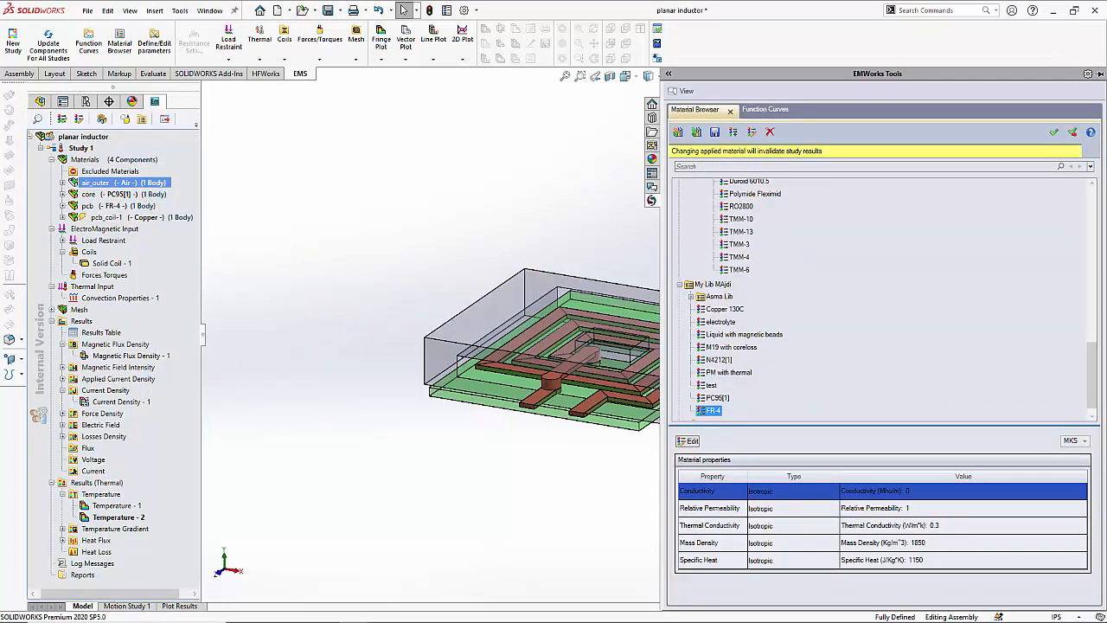
left_click_drag(1094, 337, 1093, 192)
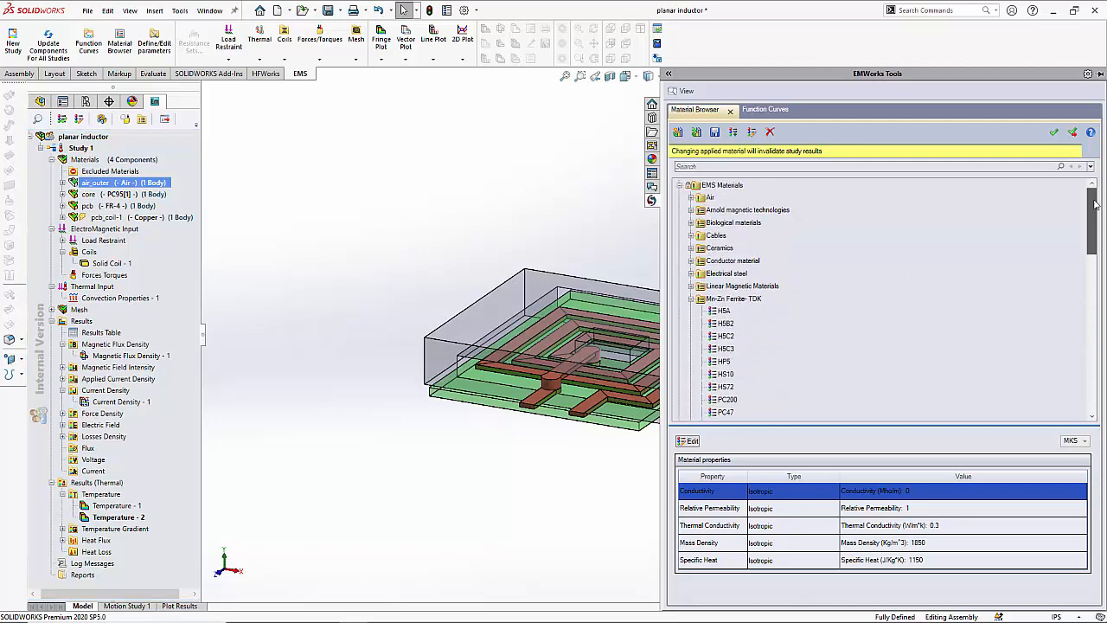
left_click(691, 300)
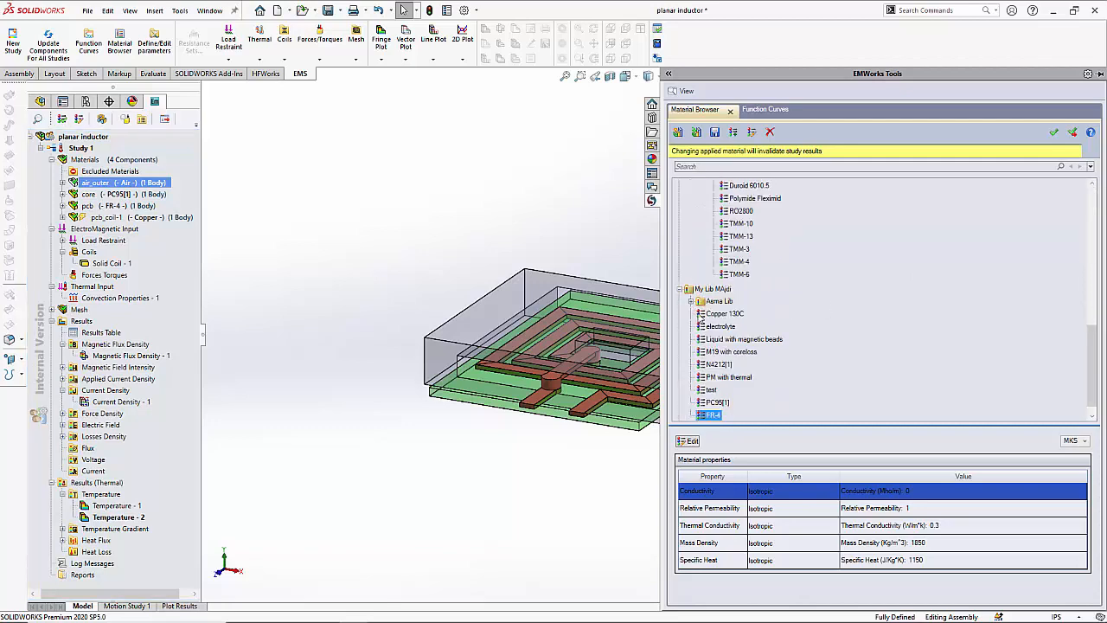
left_click(688, 288)
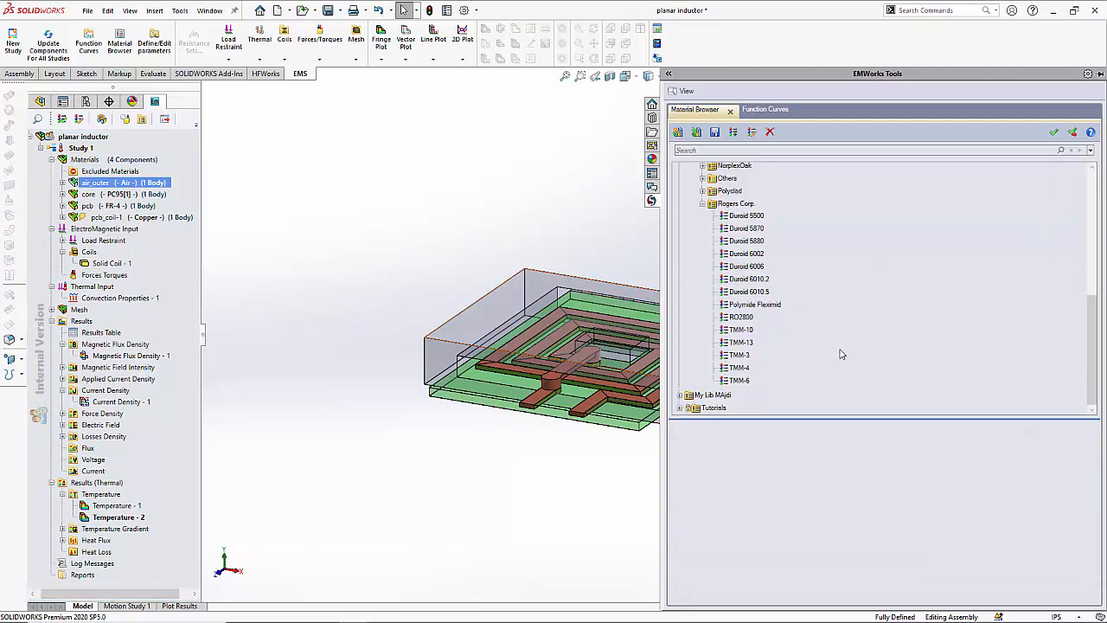
left_click(726, 214)
left_click(703, 204)
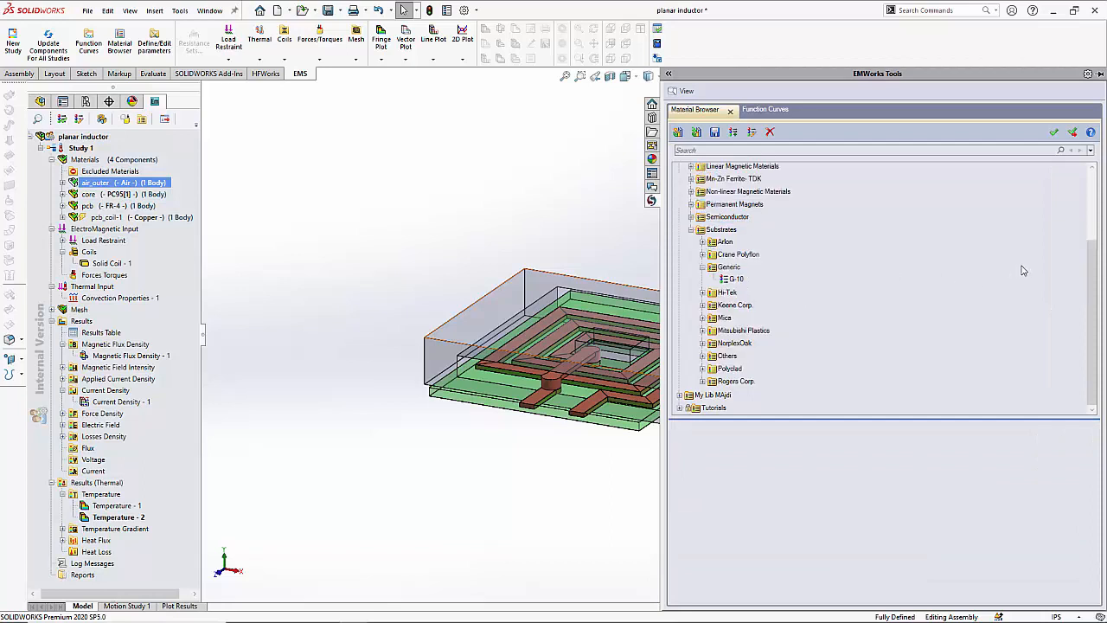
left_click_drag(1091, 293, 1093, 215)
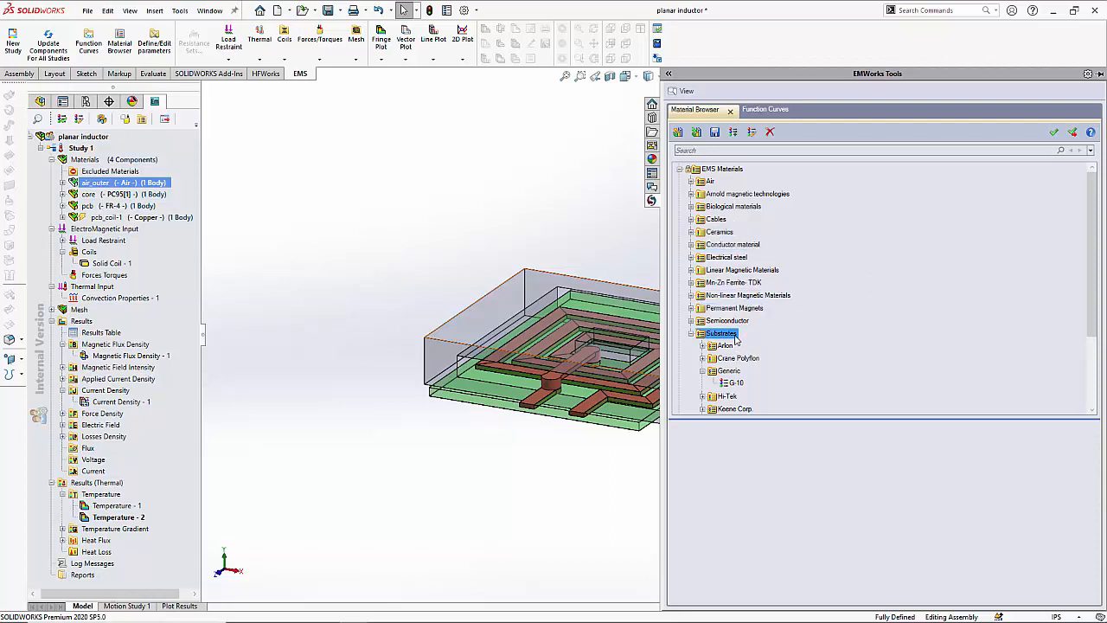
left_click(412, 209)
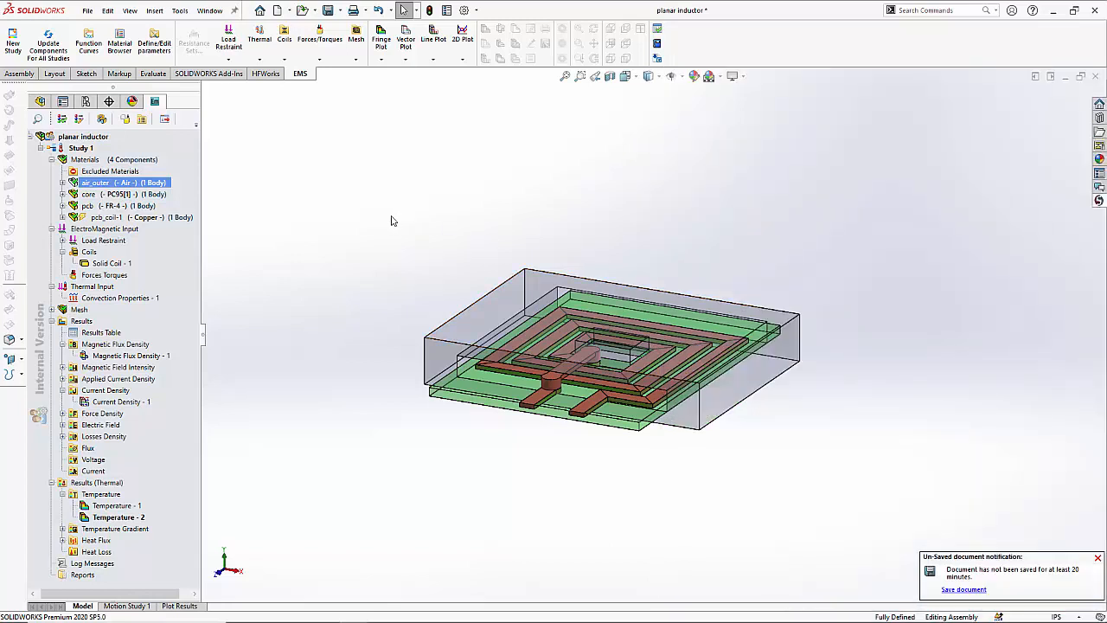
Step: Examine the material properties and B-H curve assigned to the core body, and close without changes
left_click(147, 196, "ctrl")
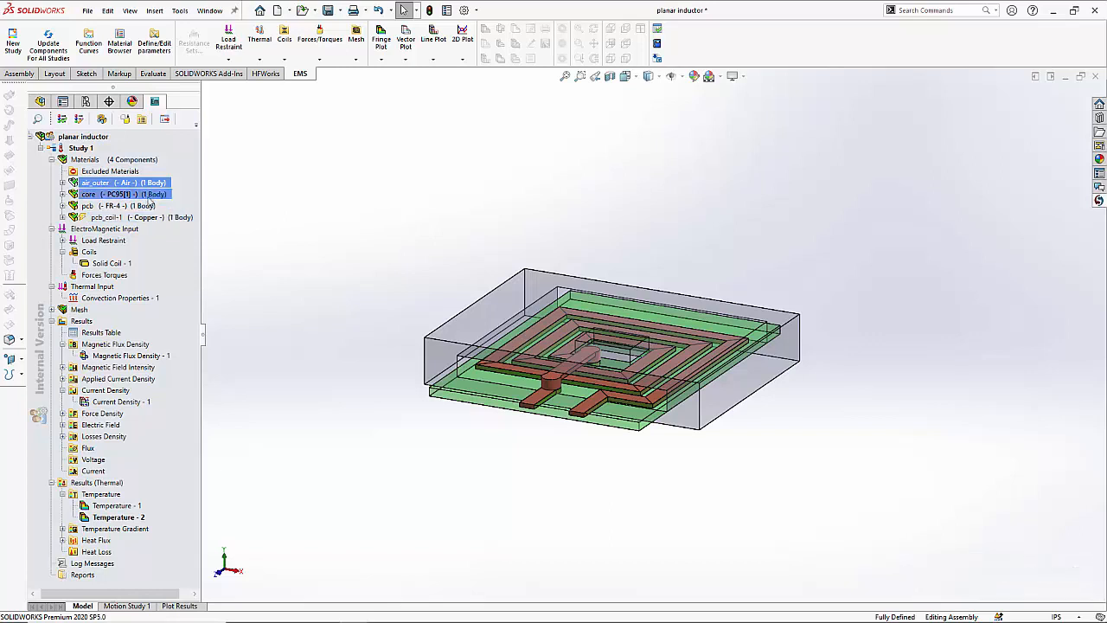
left_click(147, 197)
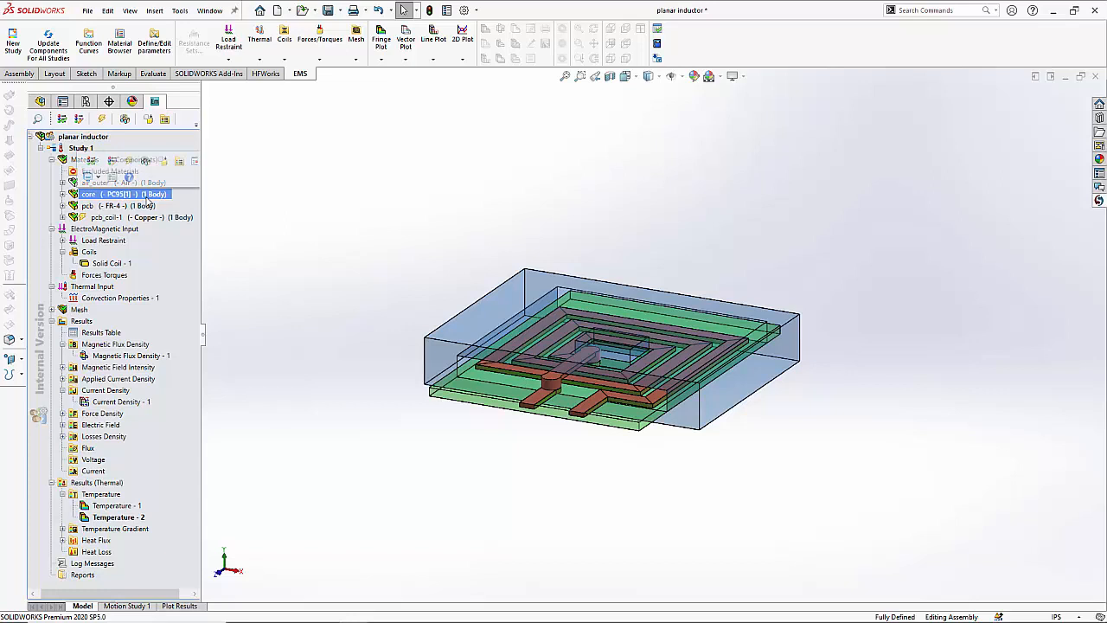
right_click(147, 200)
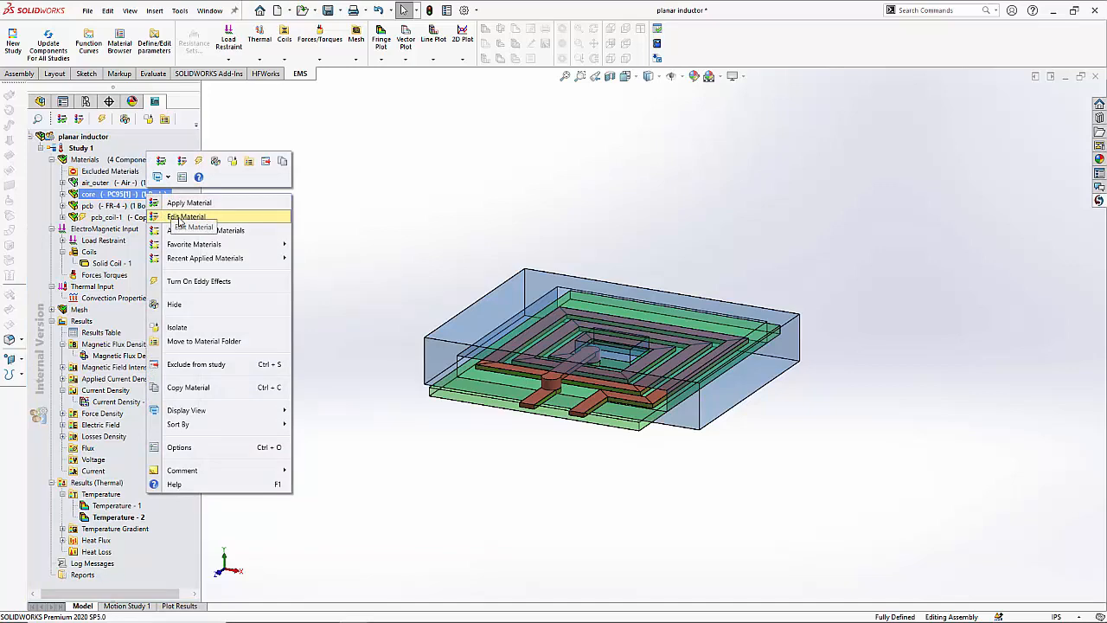
left_click(180, 218)
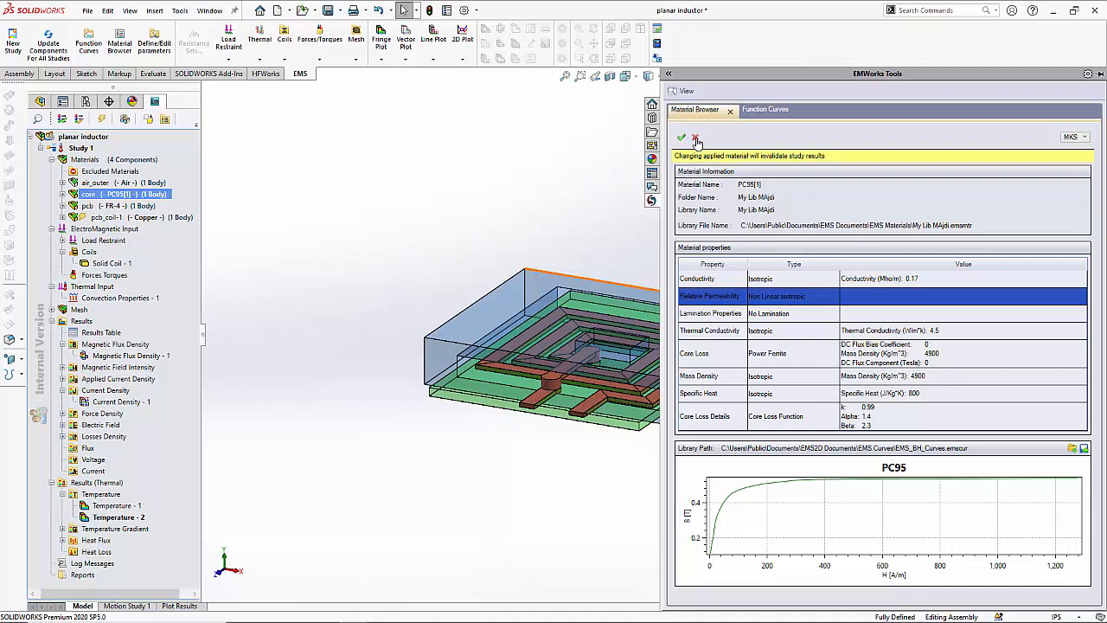
left_click(697, 141)
Step: Examine the properties of the material assigned to the pcb body
left_click(76, 221)
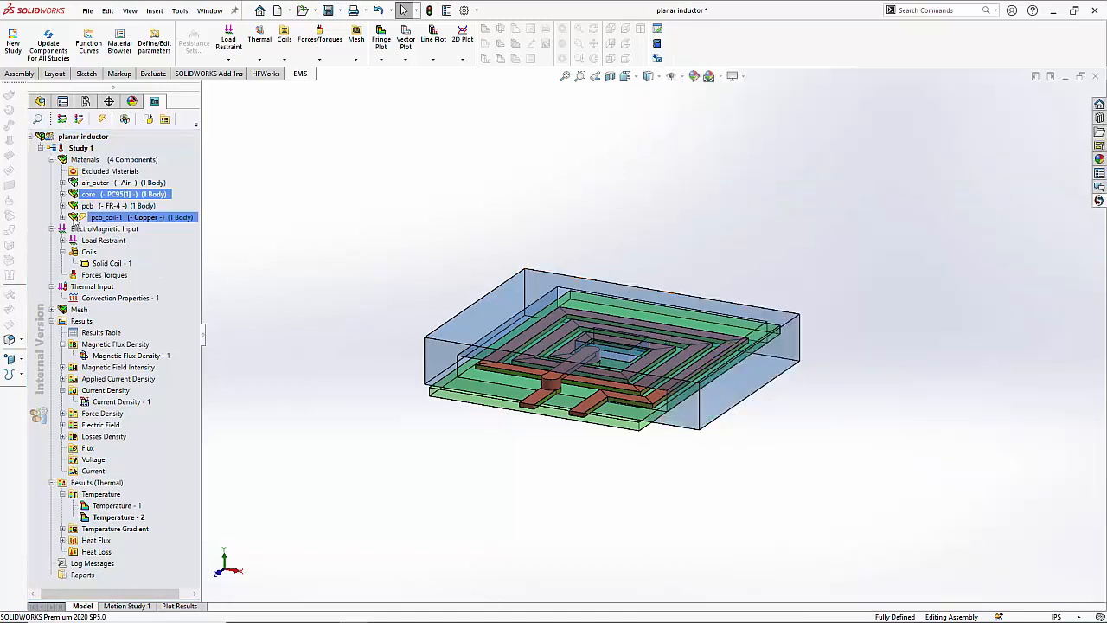
right_click(91, 216)
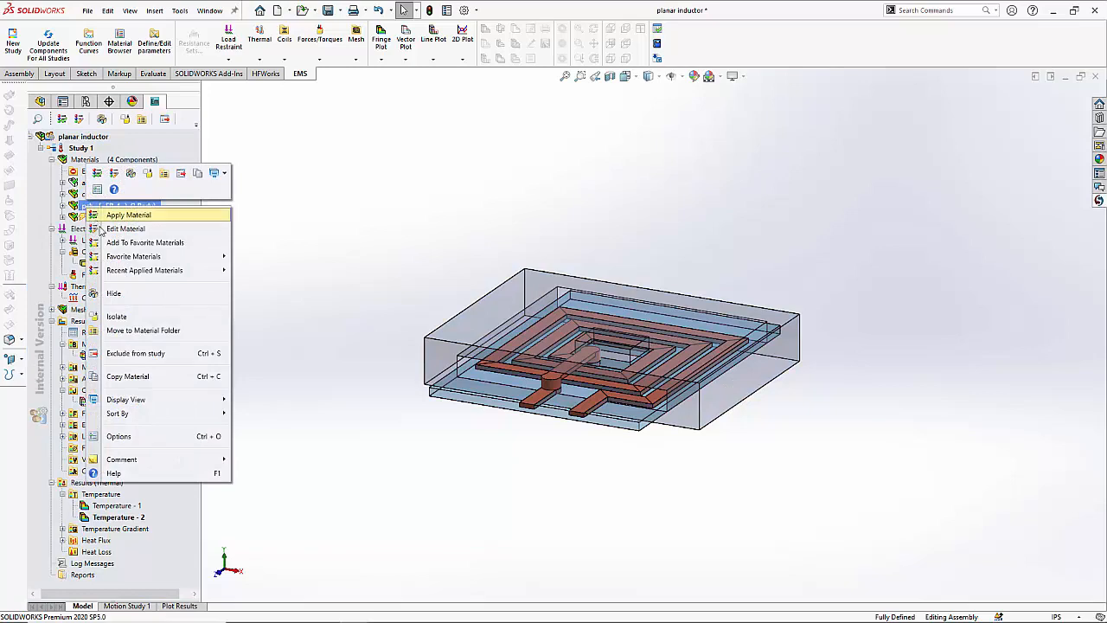
left_click(104, 229)
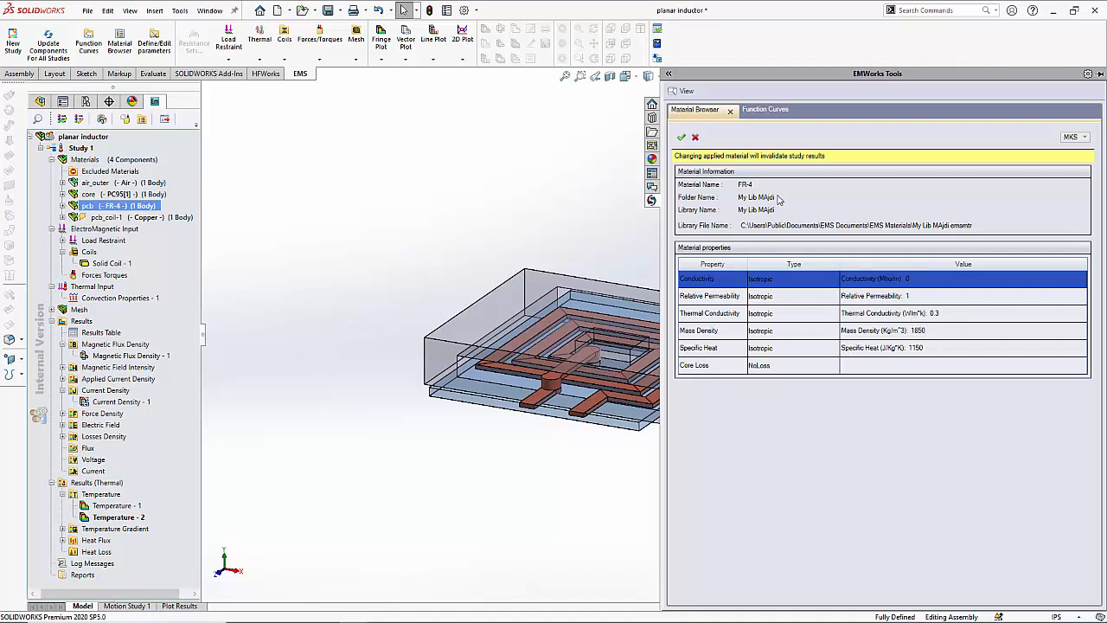
left_click(683, 138)
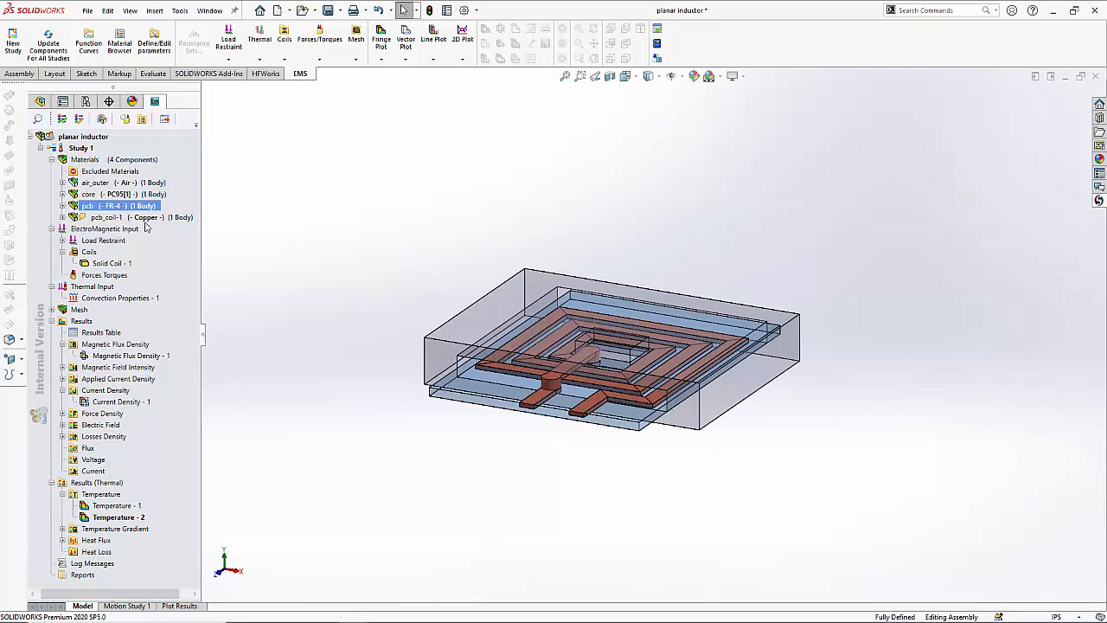
Step: Examine the properties of the material assigned to the pcb_coil-1 body, and close without changes
left_click(145, 220, "ctrl")
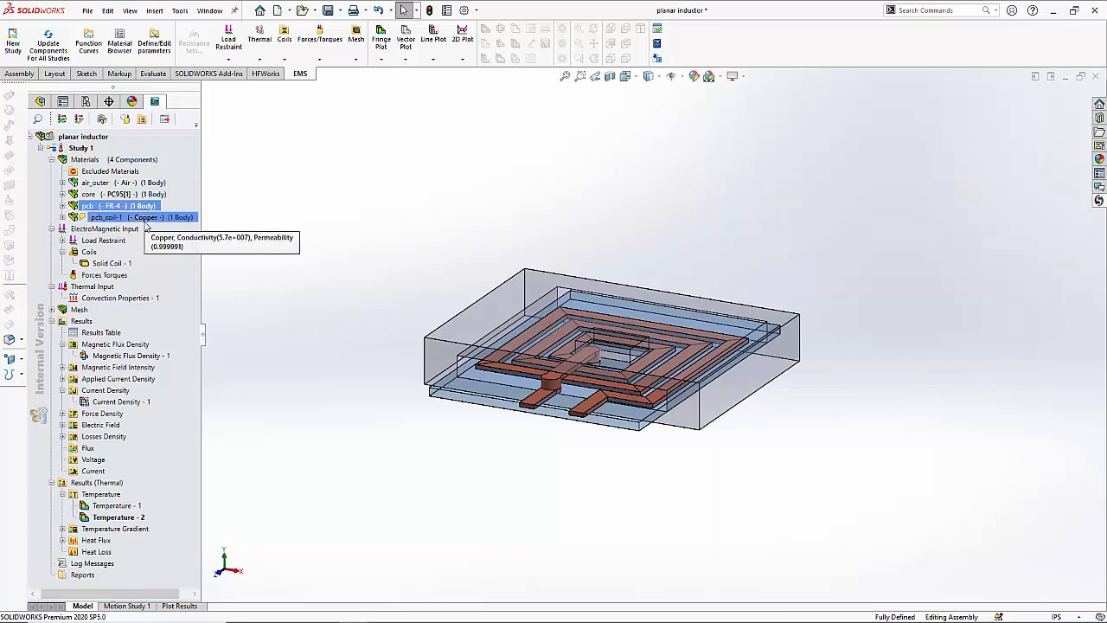
right_click(145, 224)
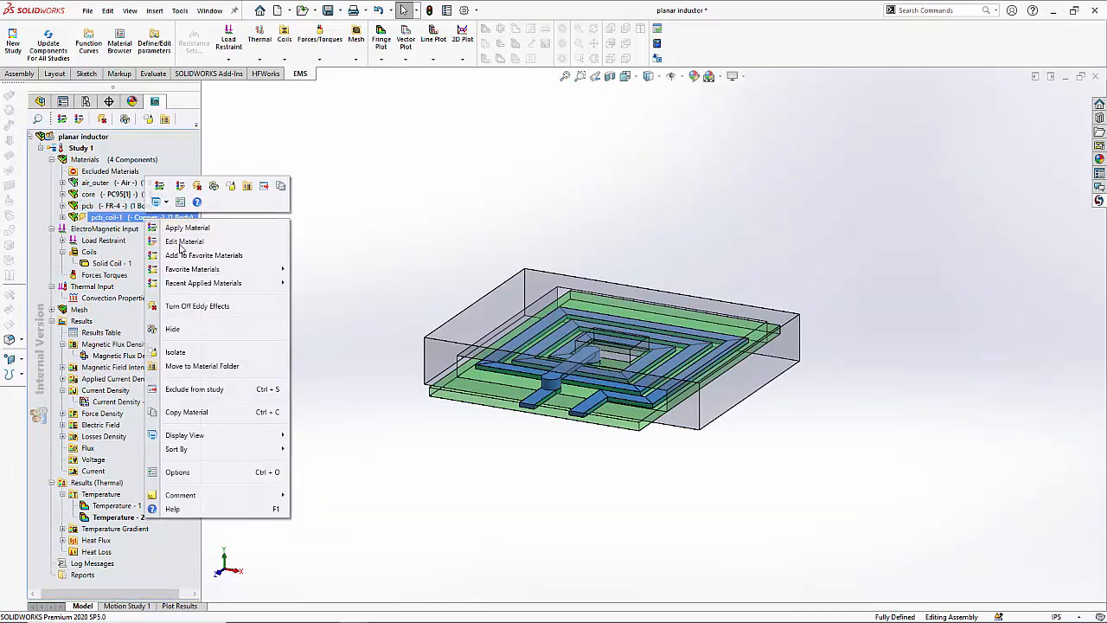
left_click(195, 241)
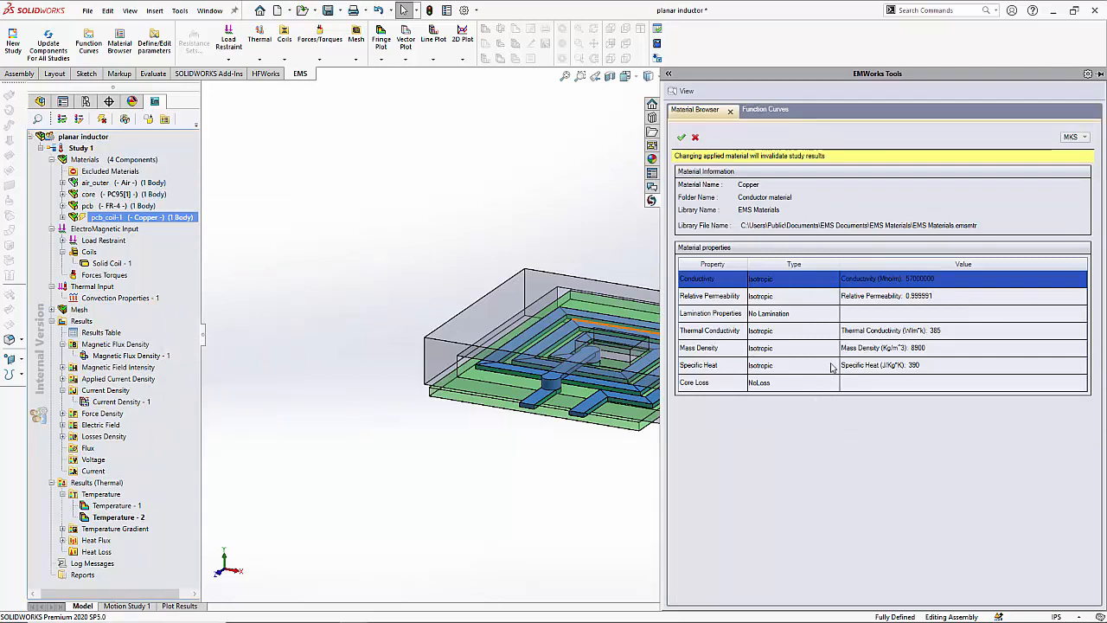
left_click(694, 139)
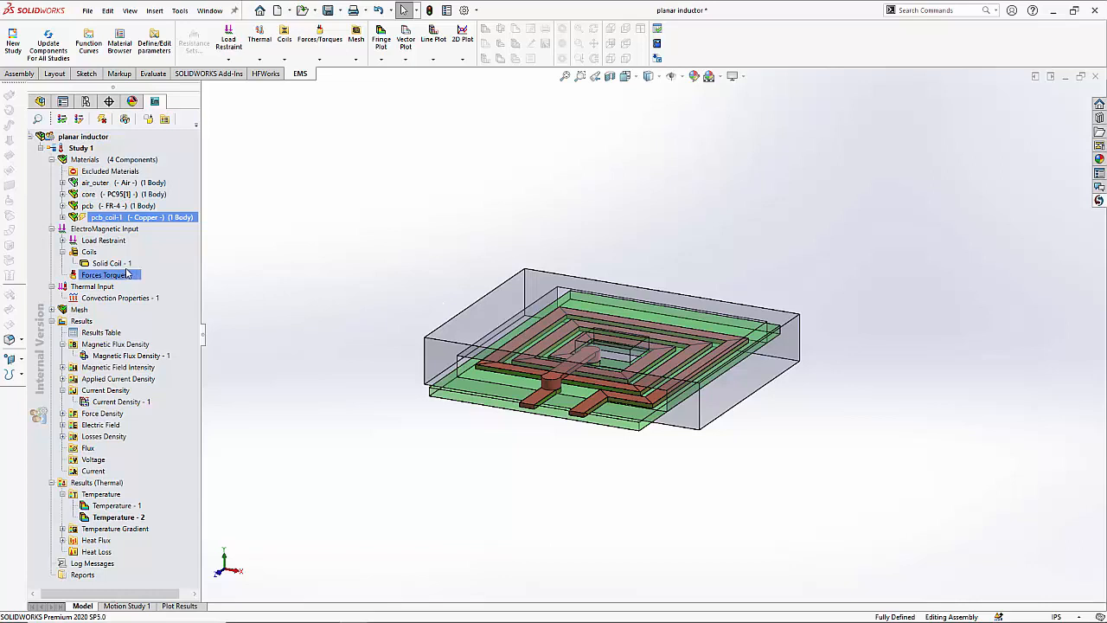
Step: Examine the Solid Coil - 1 definition, showing the entry and exit port preview, and review its voltage-driven properties without changing them
mouse_move(128, 274)
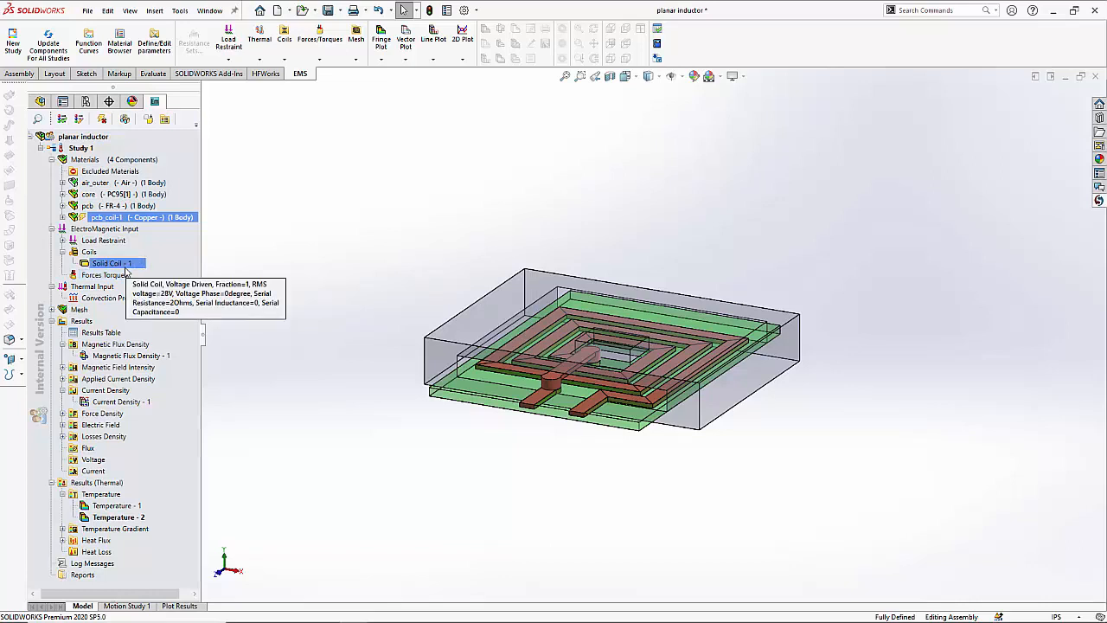
right_click(128, 273)
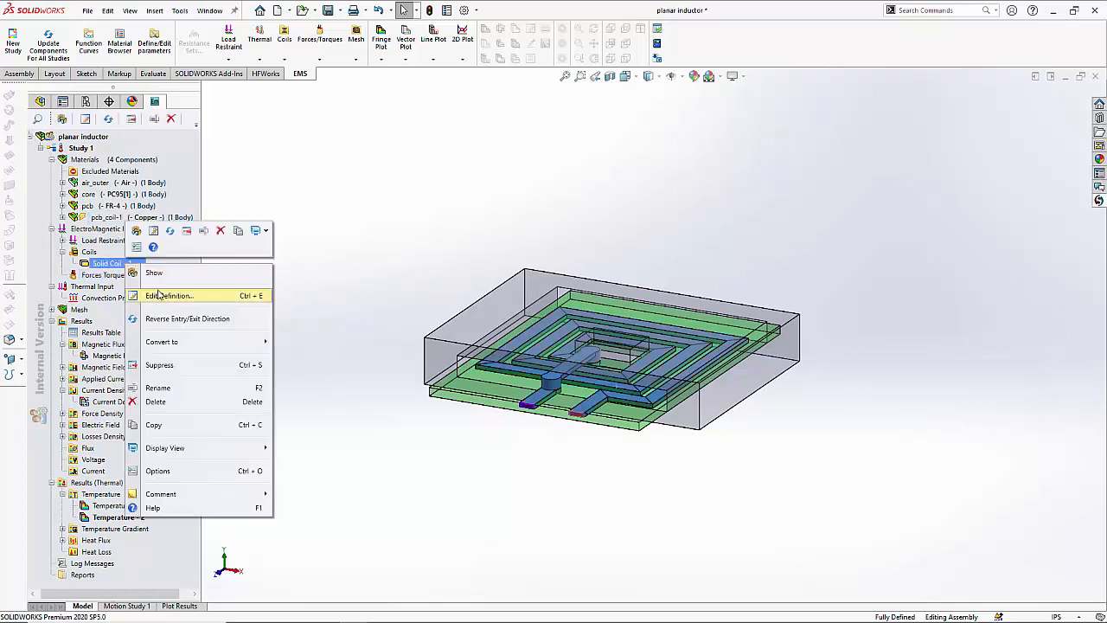
left_click(159, 296)
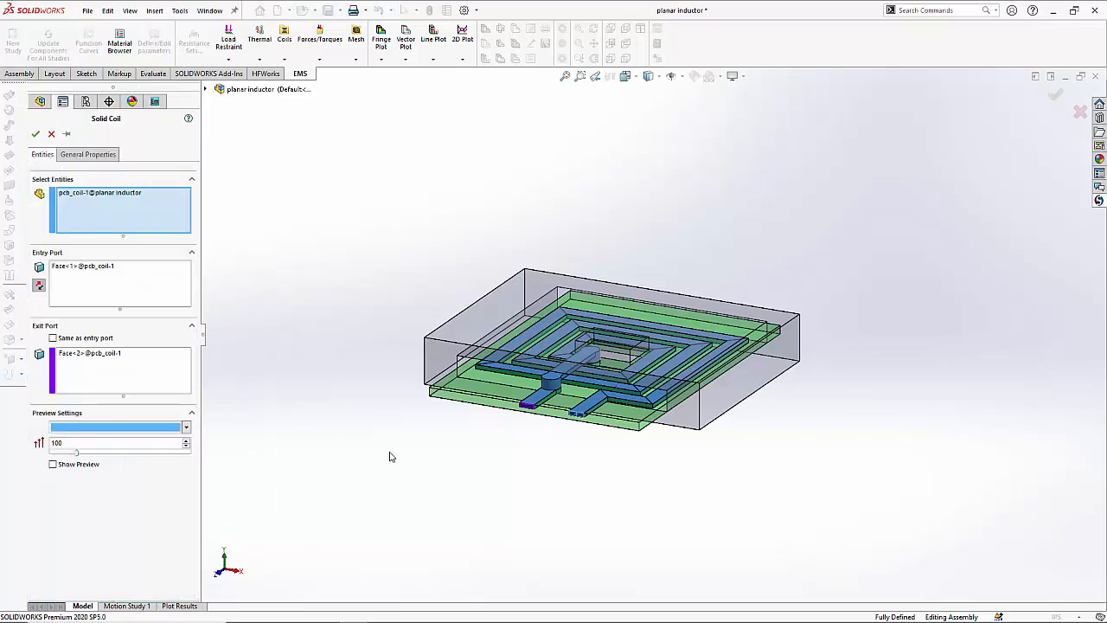
left_click(55, 466)
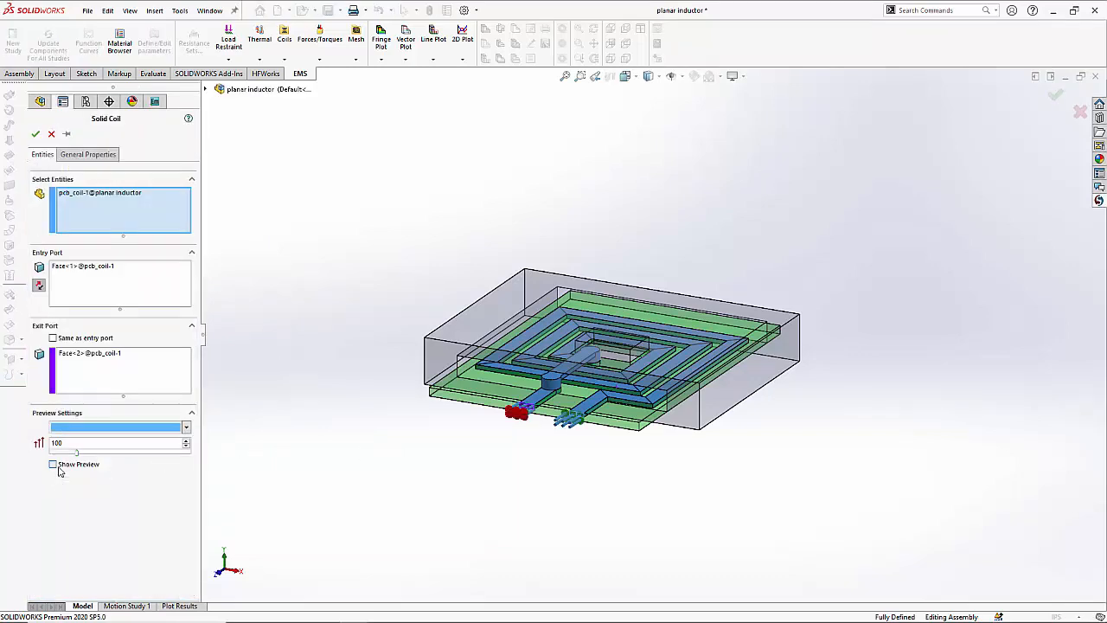
left_click(53, 465)
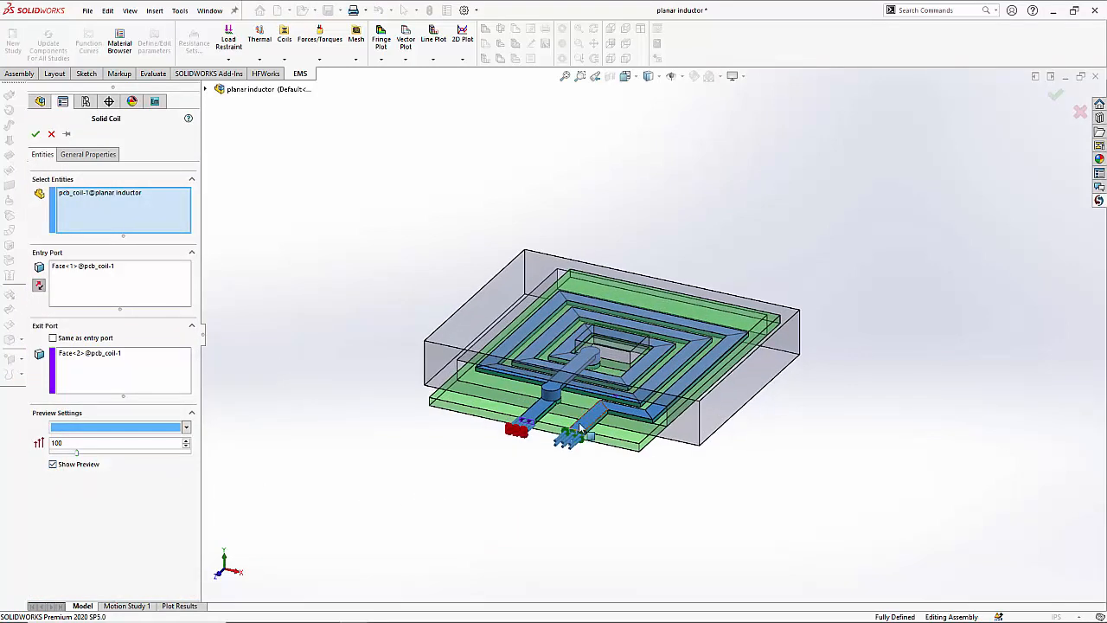
scroll(623, 423, "down", 3)
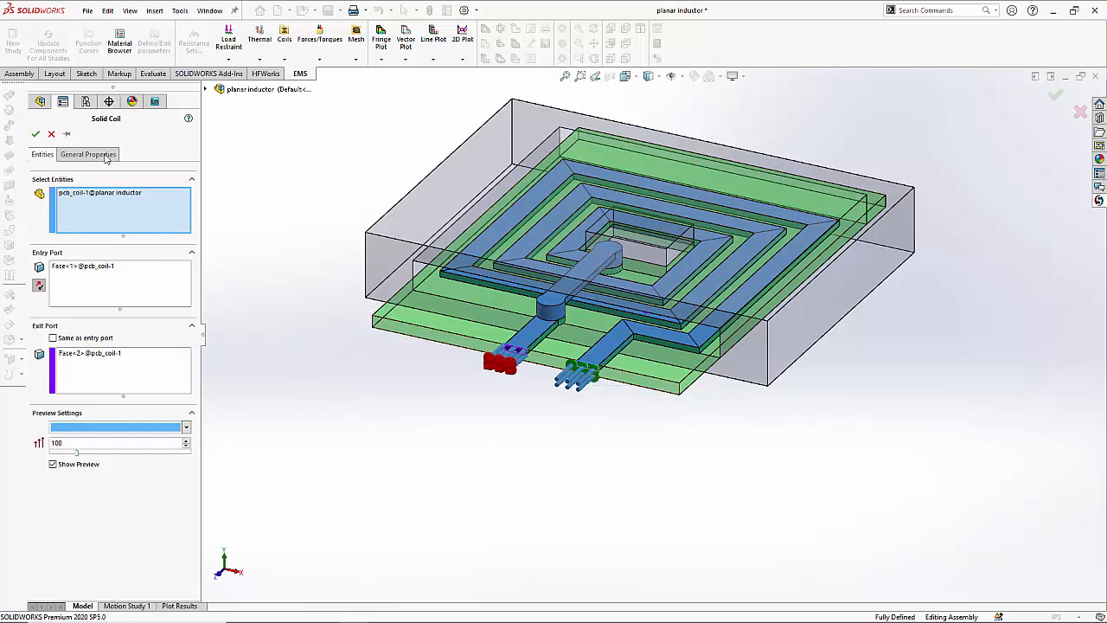
left_click(106, 156)
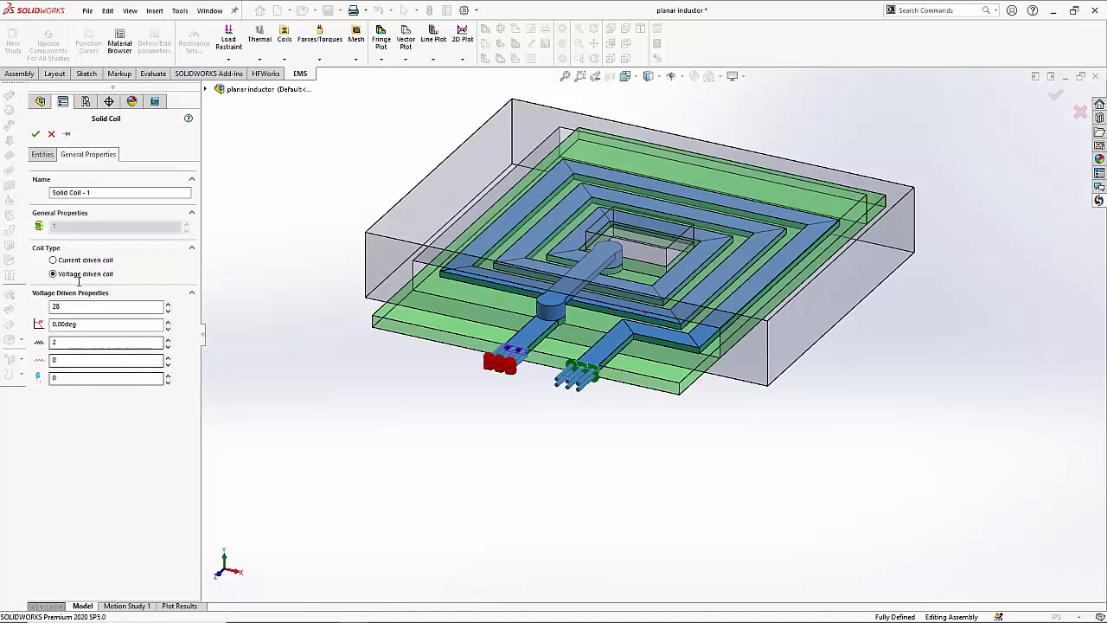
left_click(38, 134)
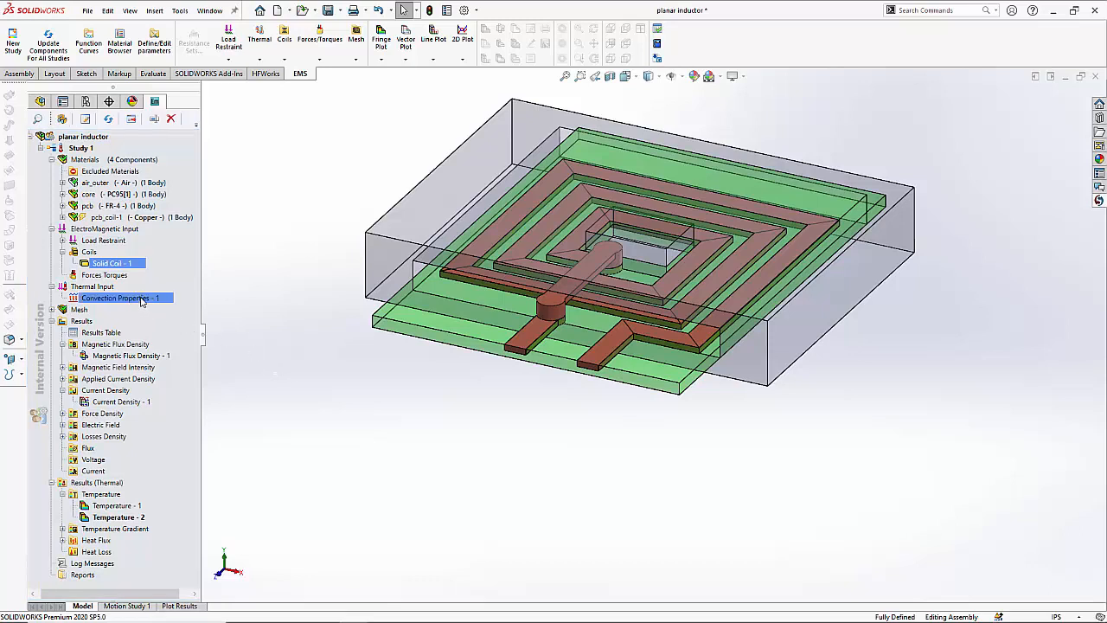
Step: Examine the Convection Properties - 1 definition applied to the air_outer body, and close without changes
mouse_move(144, 301)
right_click(141, 299)
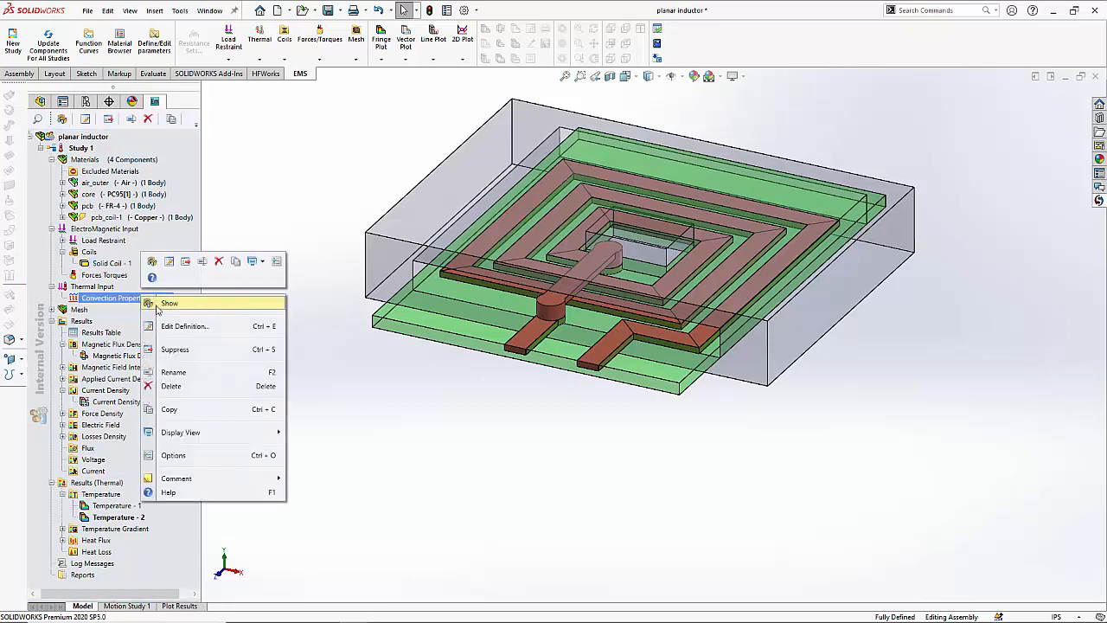
left_click(180, 327)
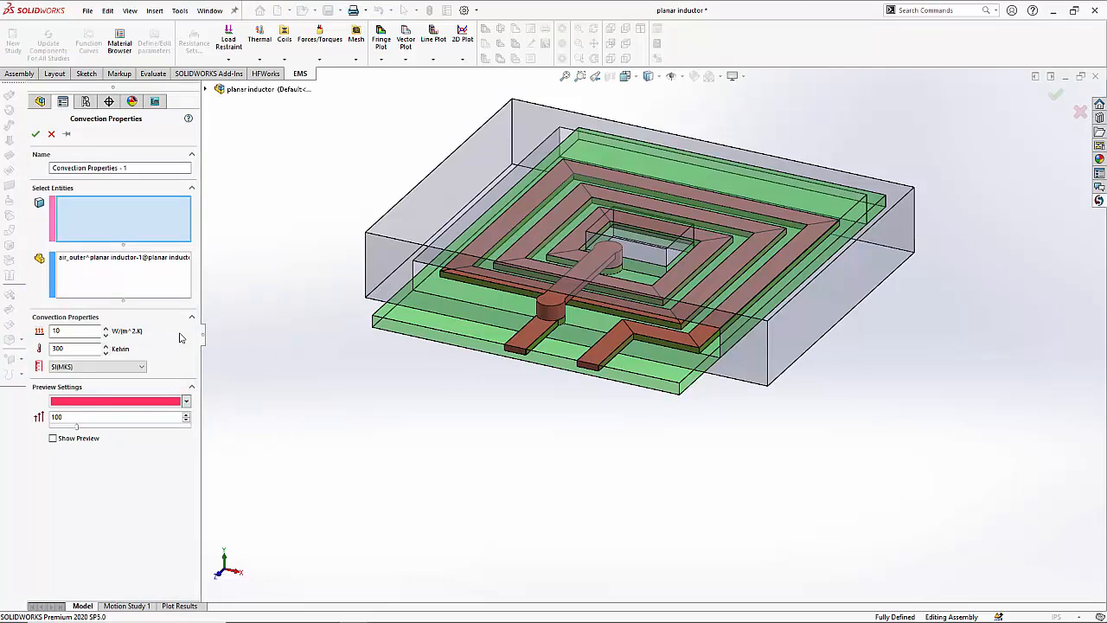
left_click(97, 265)
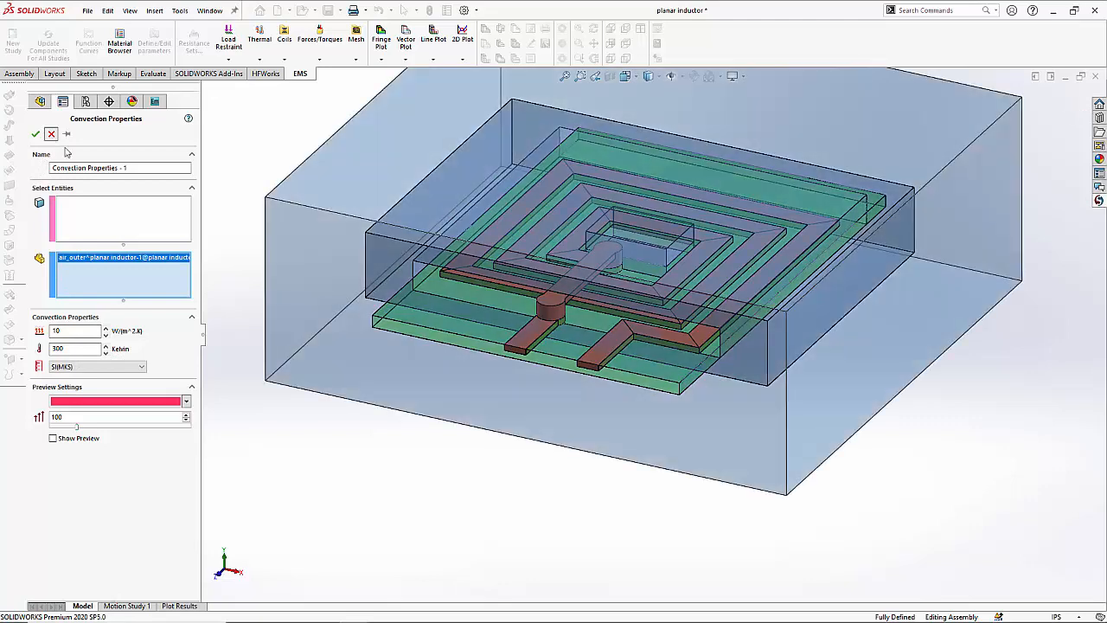
left_click(51, 133)
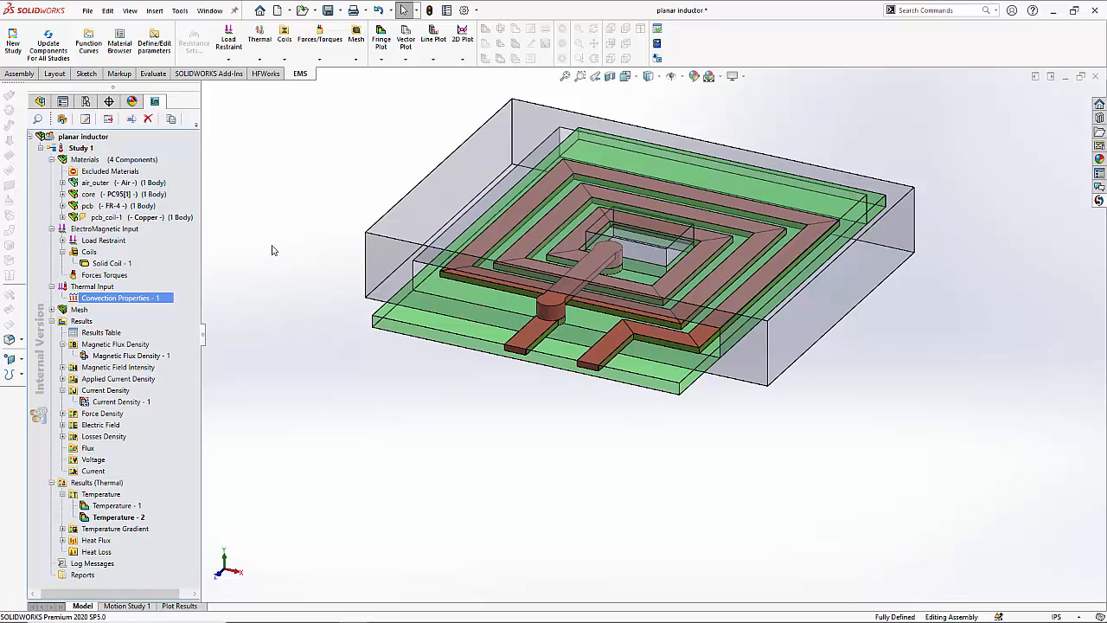
Step: Show the study mesh and examine its density around the coil terminals, the pcb and the core
mouse_move(76, 312)
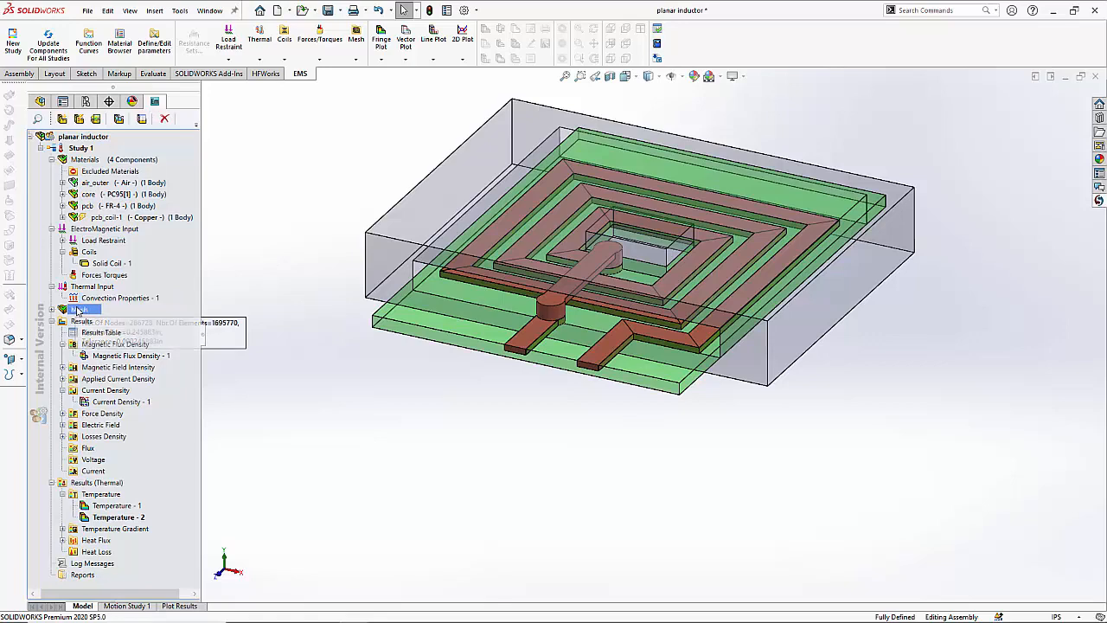
right_click(77, 310)
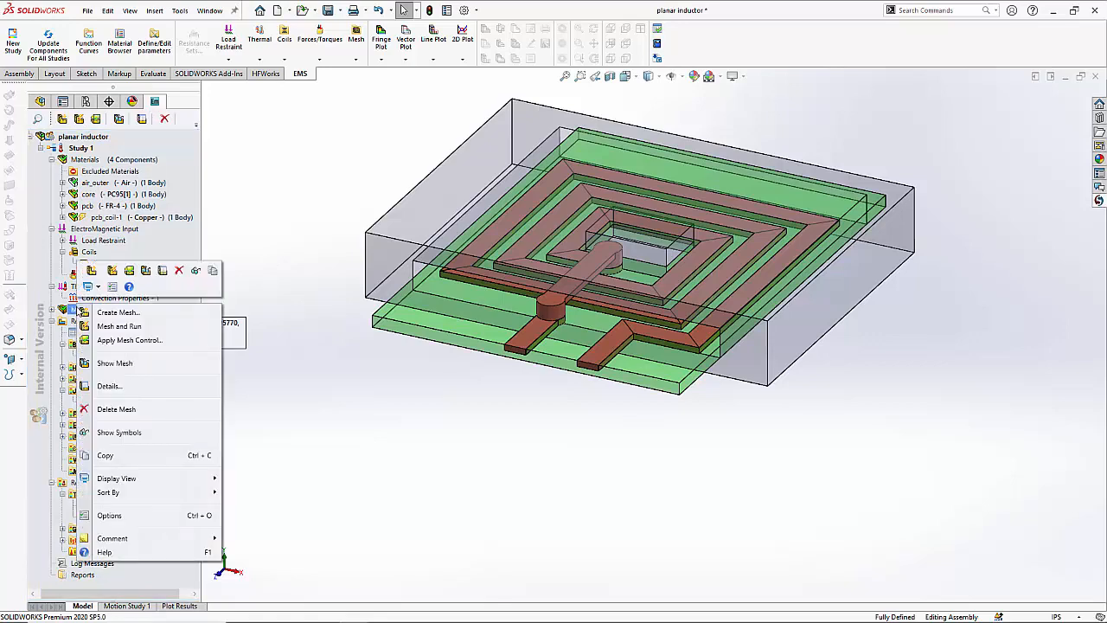
left_click(110, 364)
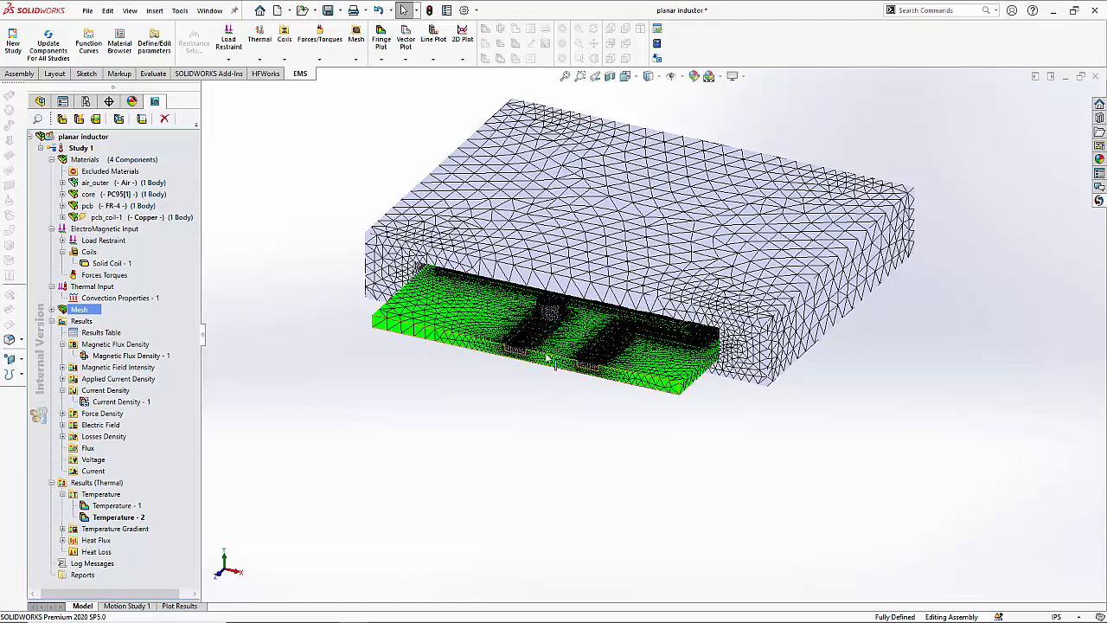
scroll(548, 391, "down", 2)
scroll(550, 390, "down", 2)
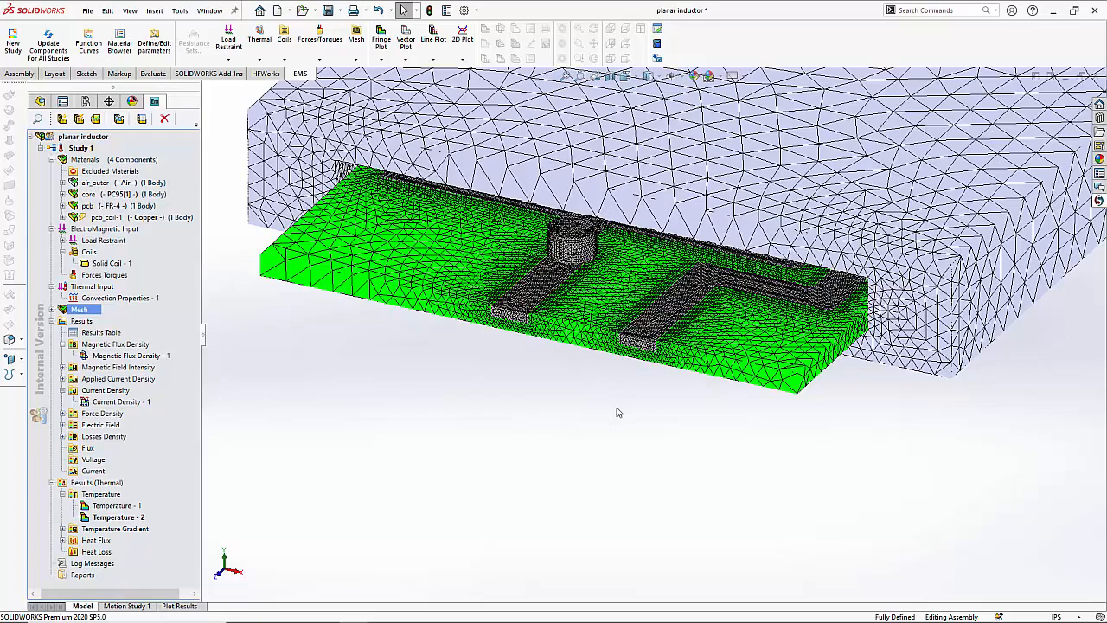
scroll(523, 325, "down", 2)
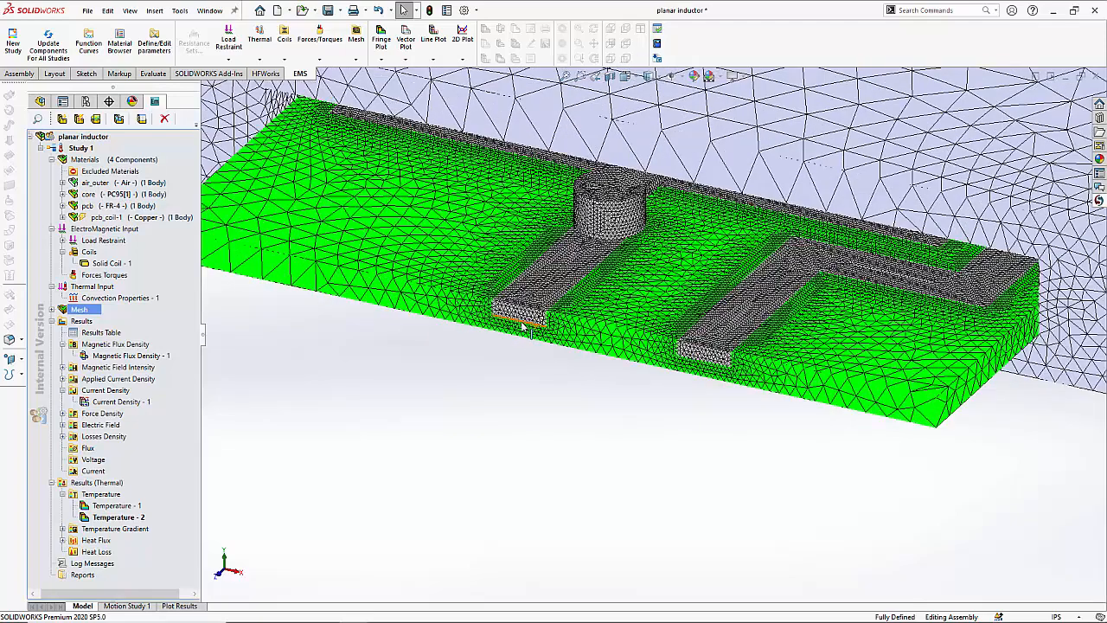
scroll(524, 325, "down", 2)
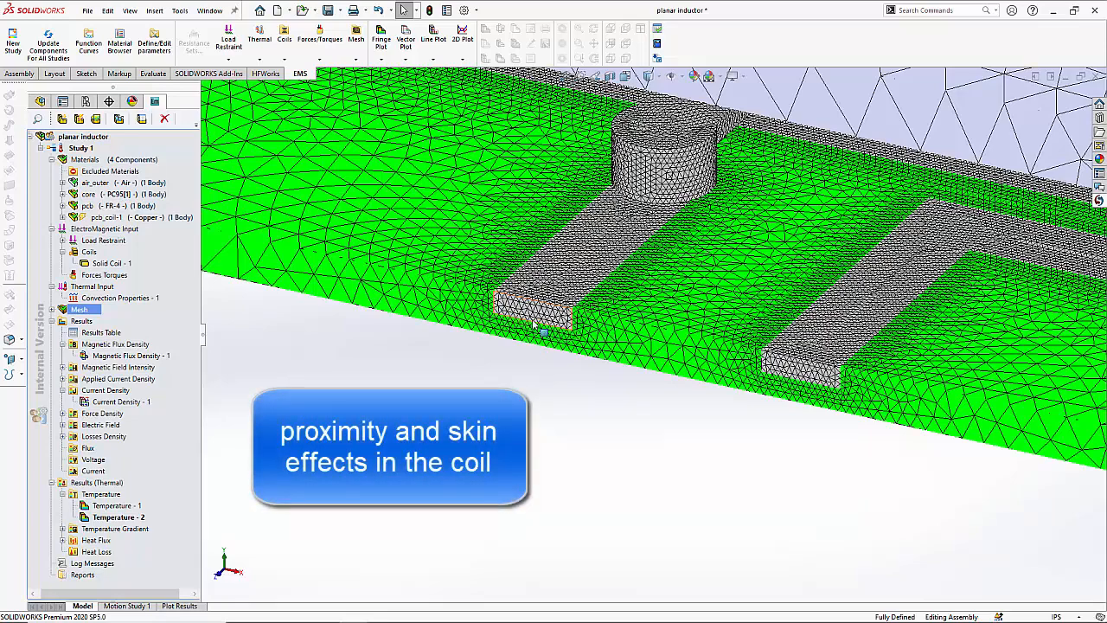
scroll(591, 357, "up", 3)
scroll(591, 357, "up", 5)
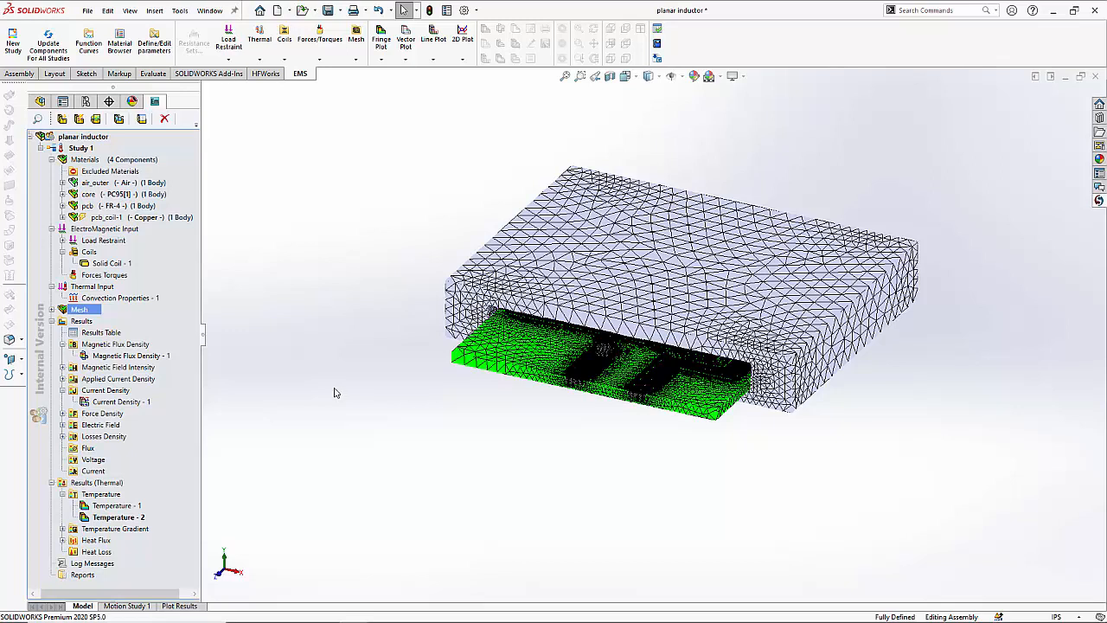
Step: Review the coil's inductance, resistance and solid loss and the core loss in the study's results table, and close it
double_click(125, 337)
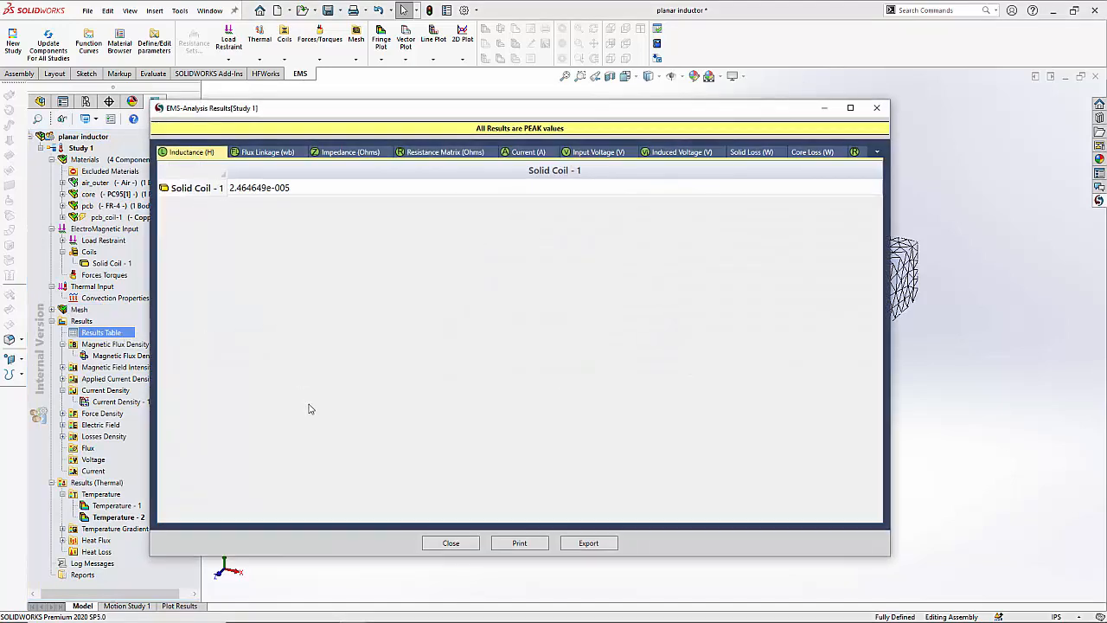
left_click(244, 192)
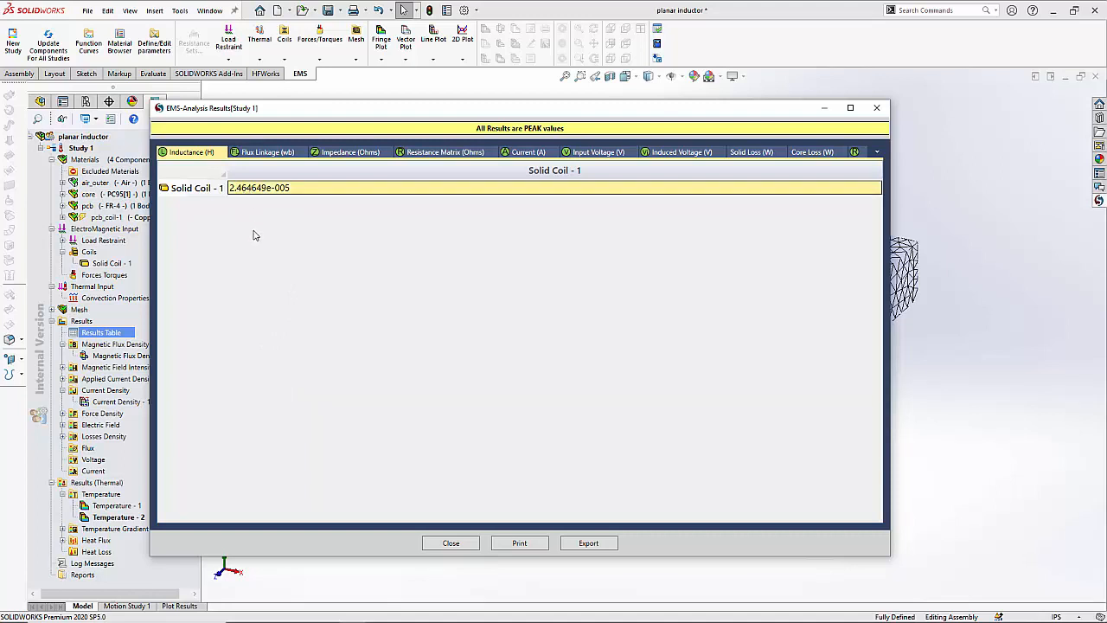
left_click(449, 156)
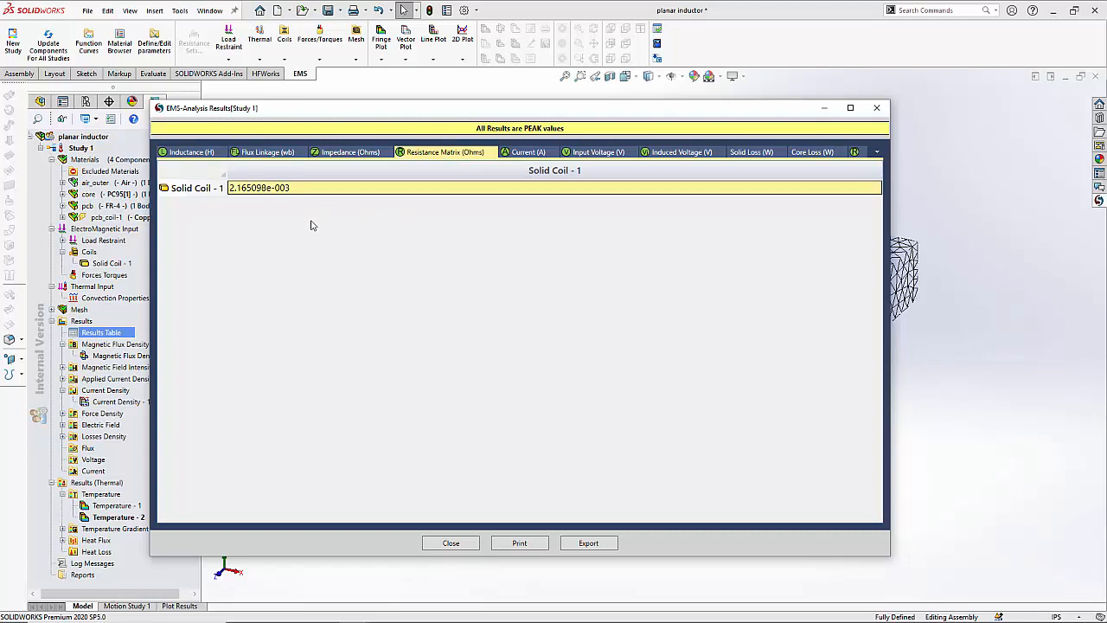
left_click(855, 153)
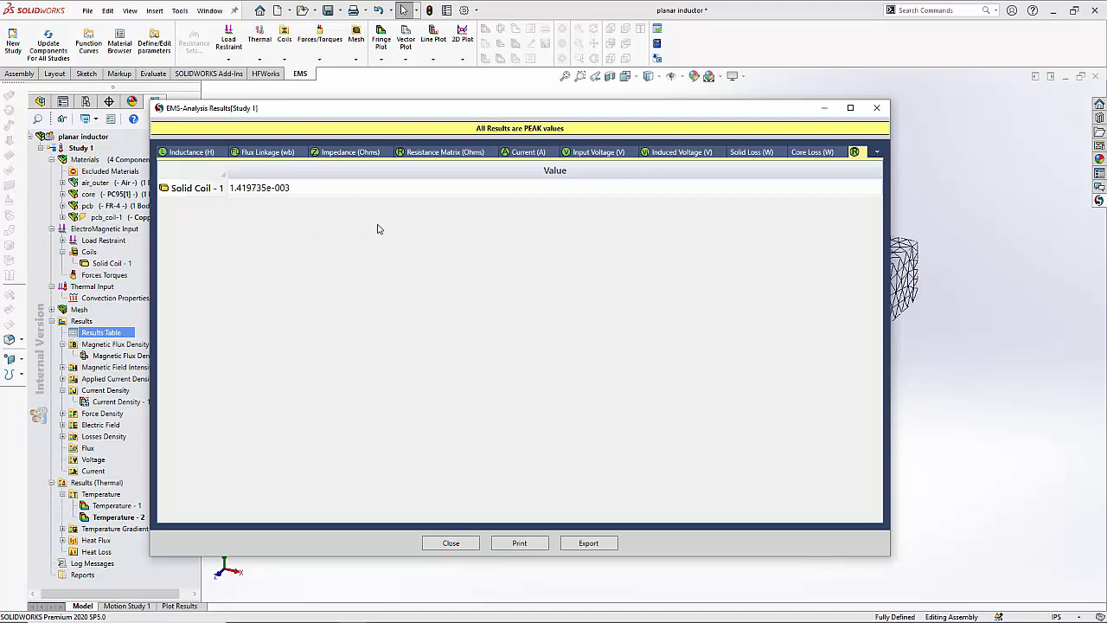
left_click(742, 153)
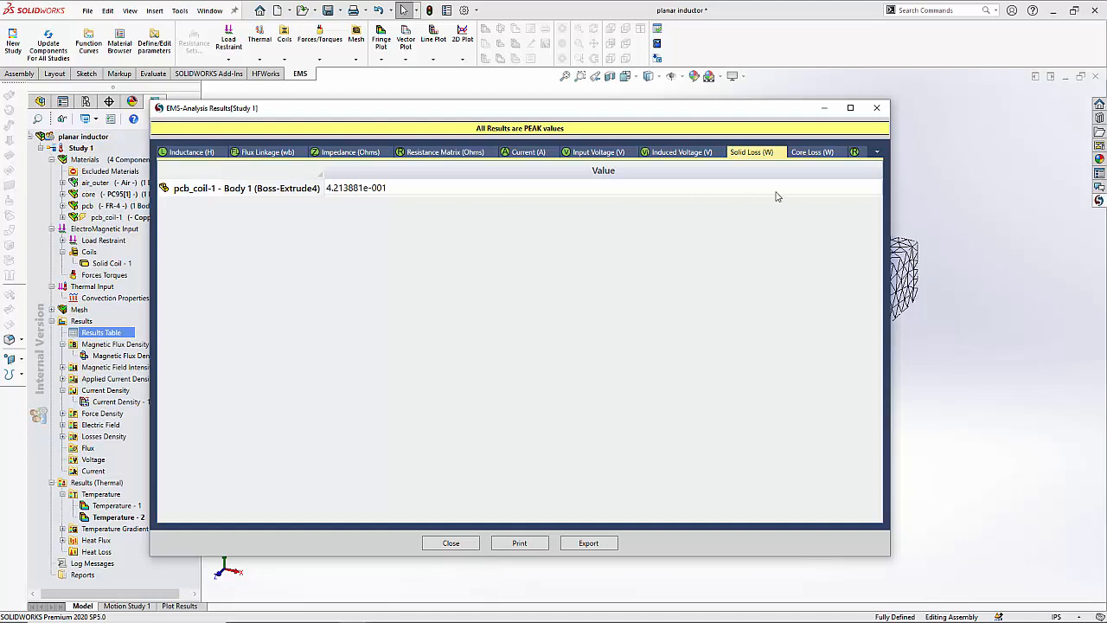
left_click(815, 153)
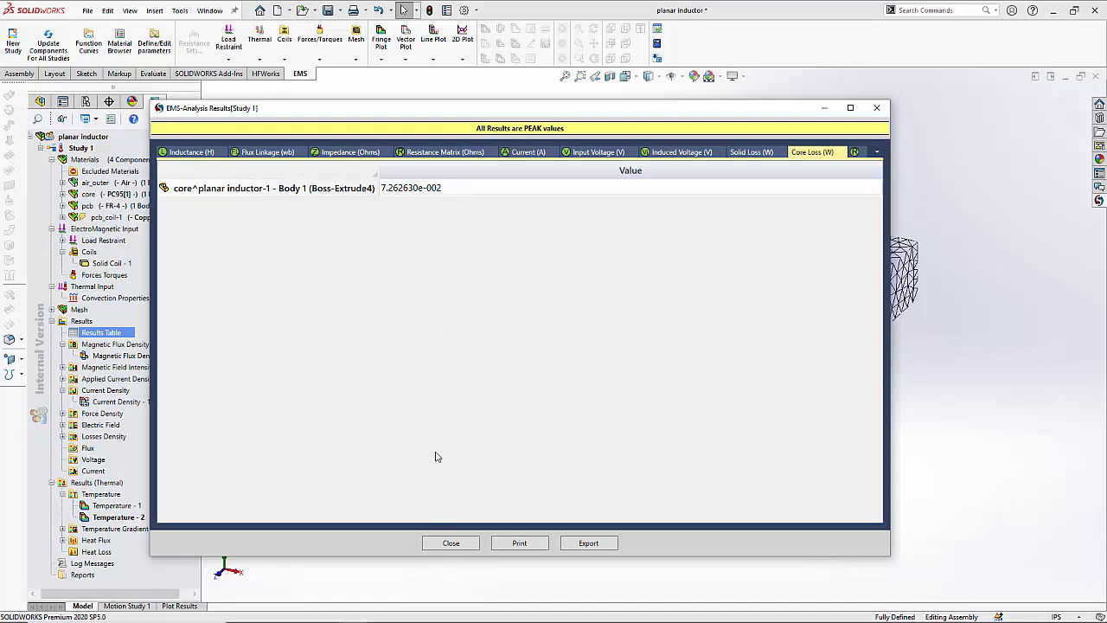
left_click(445, 544)
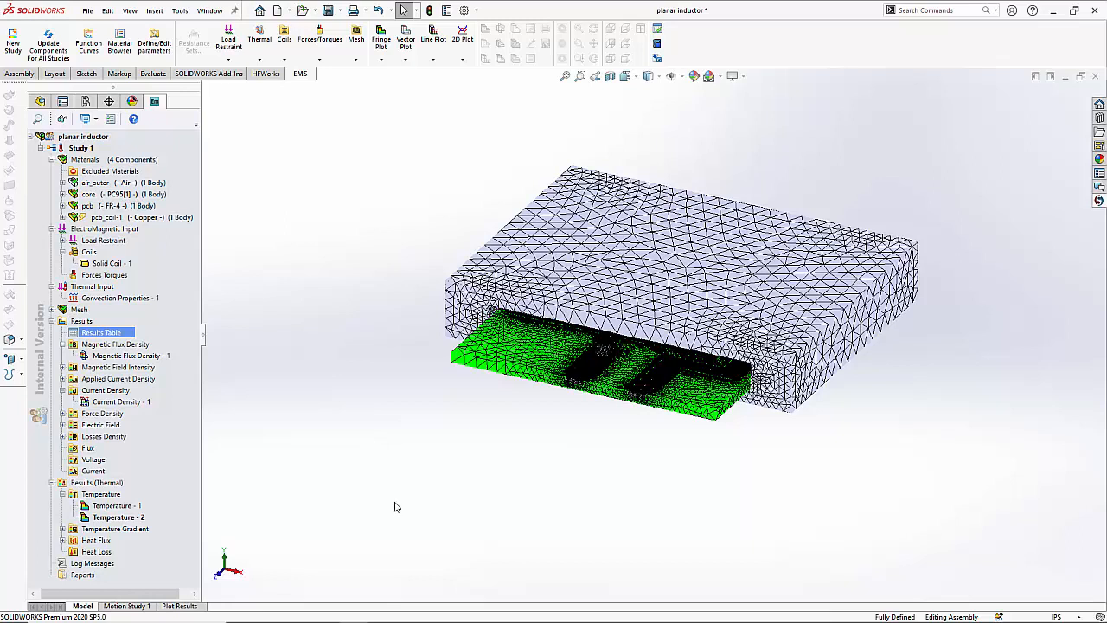
Step: Examine the Current Density - 1 plot in the coil and the Magnetic Flux Density - 1 section plot of the core
double_click(142, 409)
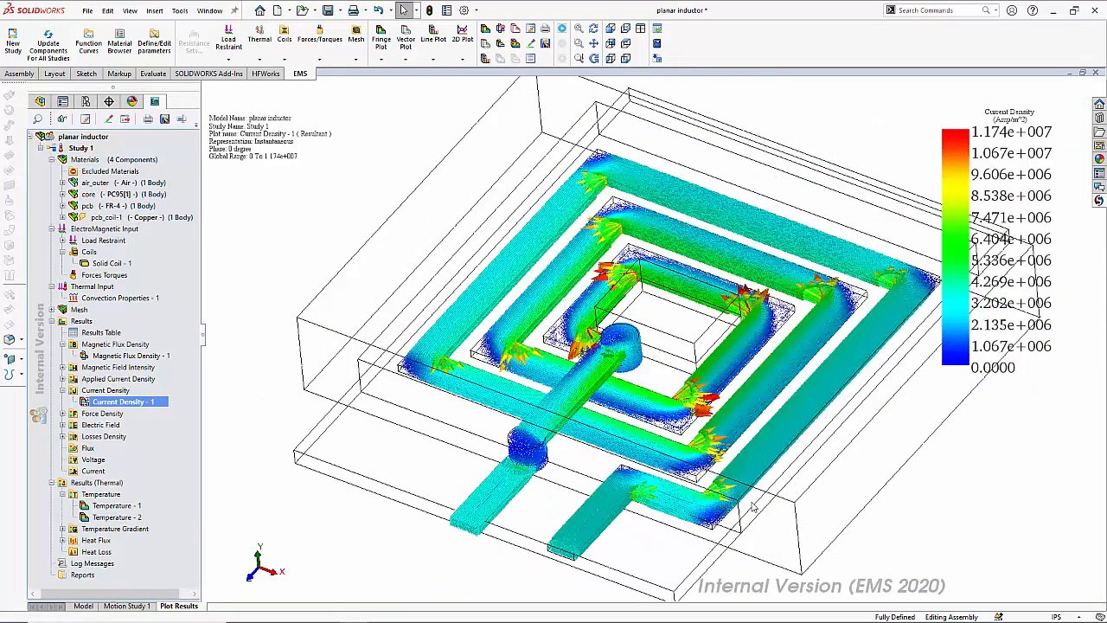
scroll(754, 506, "down", 2)
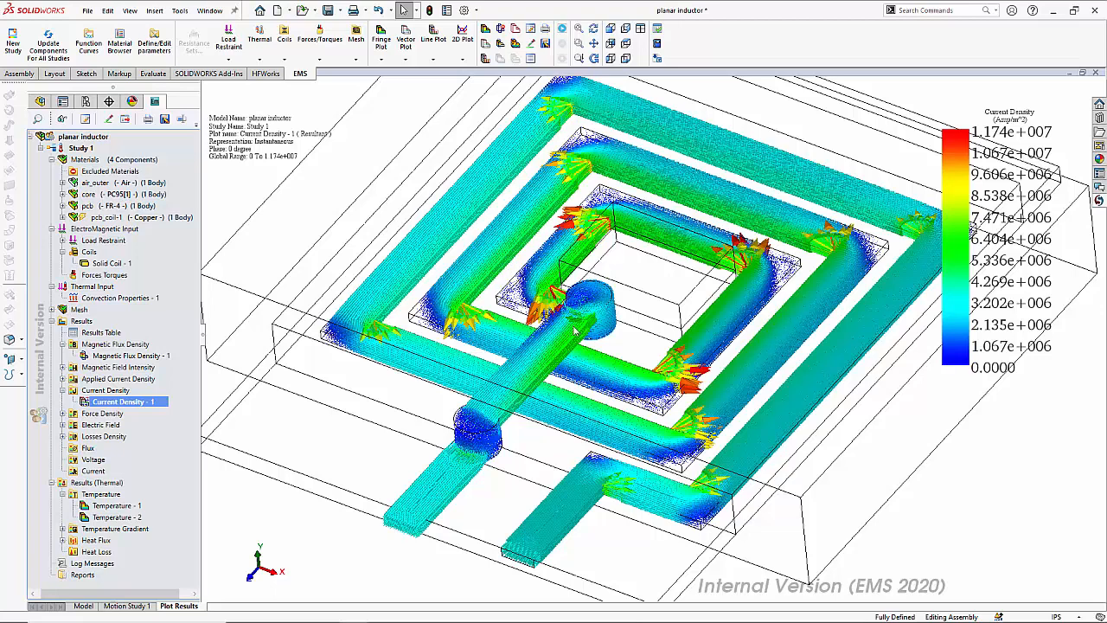
middle_click_drag(574, 331, 568, 386)
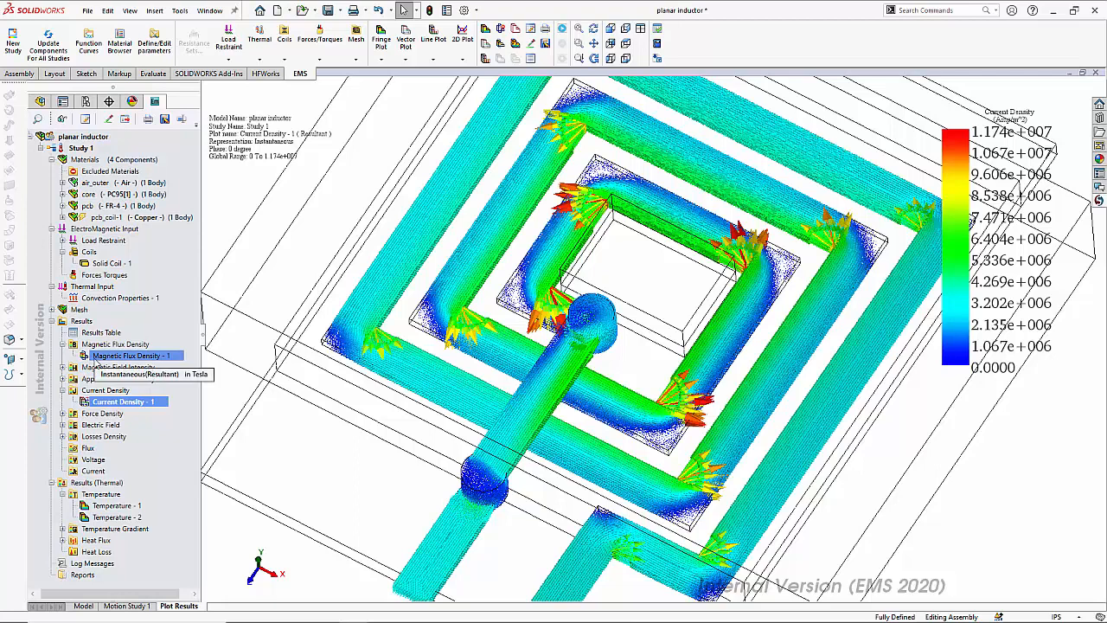
double_click(121, 356)
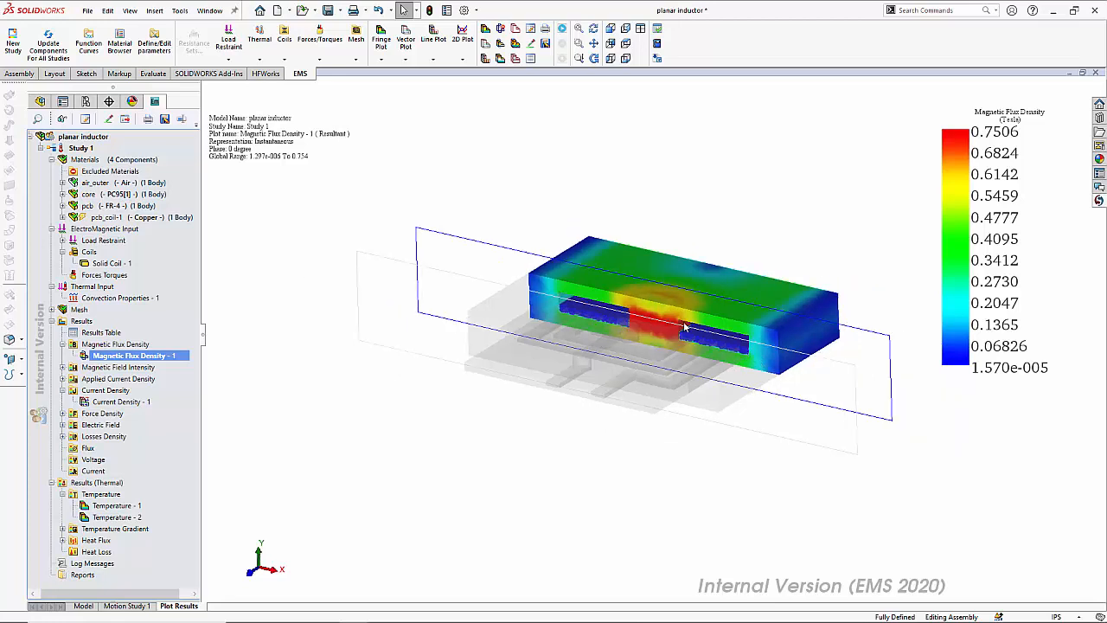
scroll(667, 338, "down", 3)
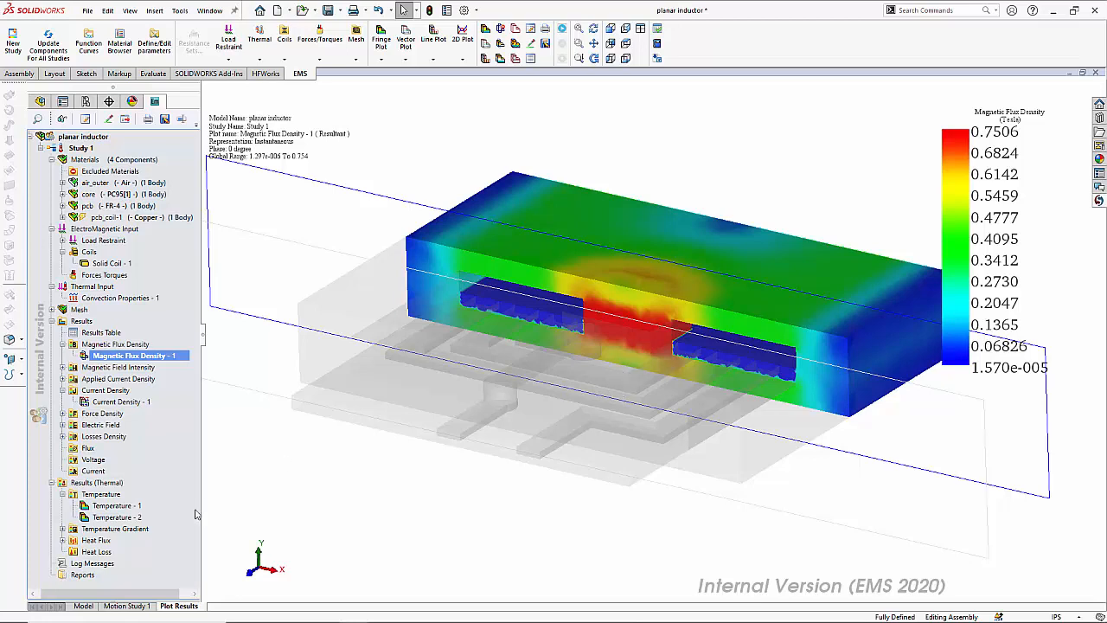
Step: Compare the Temperature - 1 plot of the board and coil with the Temperature - 2 plot of the core from above and below, returning to Temperature - 1
double_click(120, 507)
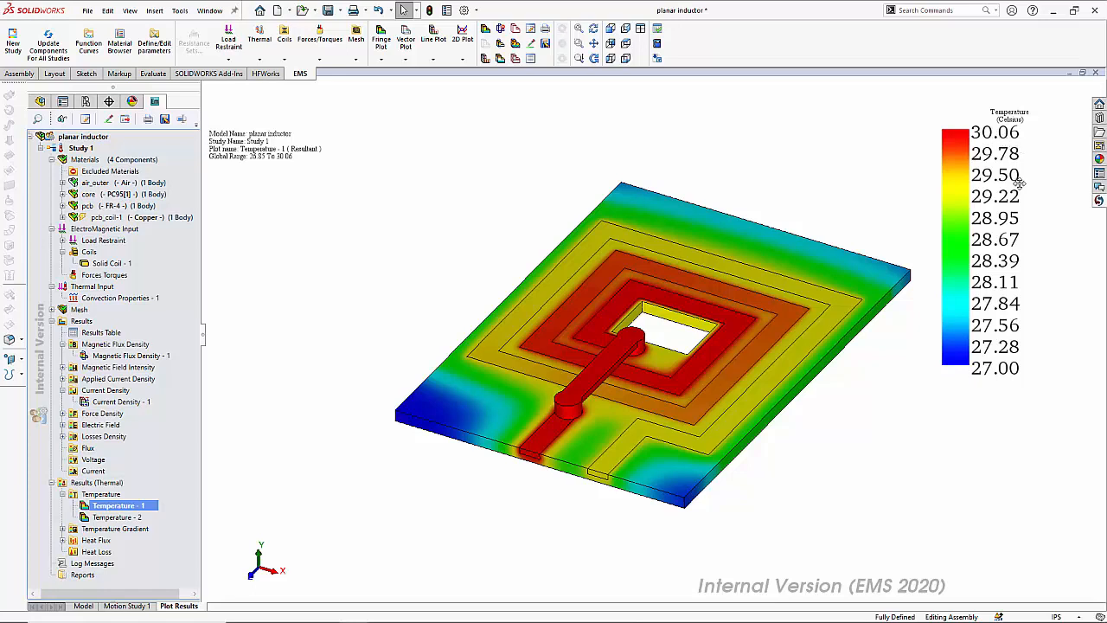
double_click(103, 517)
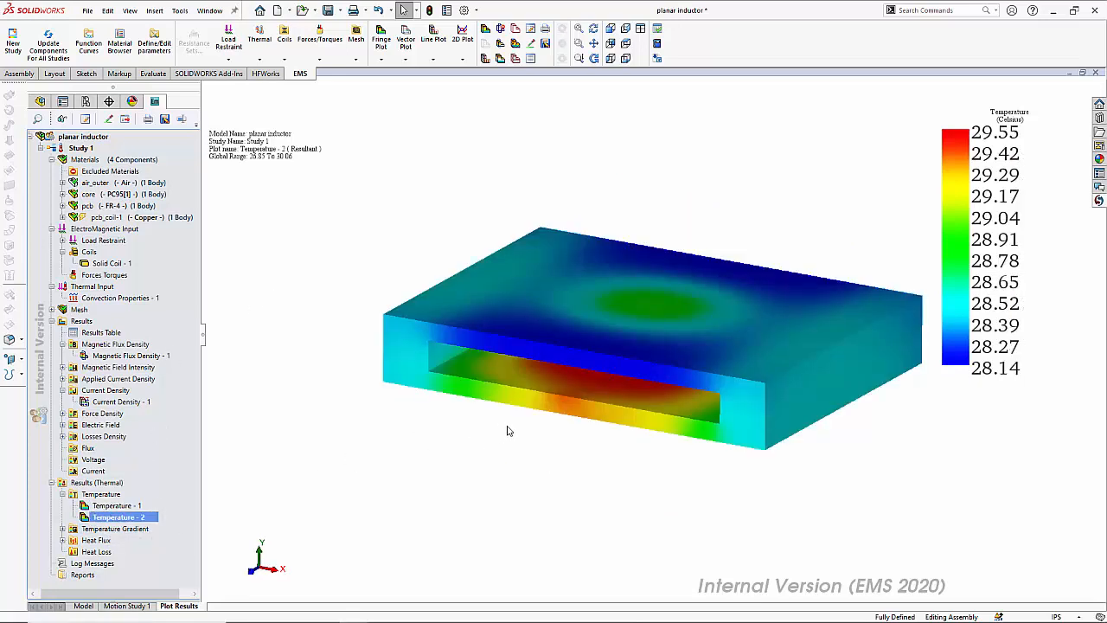
mouse_move(509, 430)
middle_mouse_down()
mouse_move(510, 316)
mouse_move(512, 326)
middle_mouse_up()
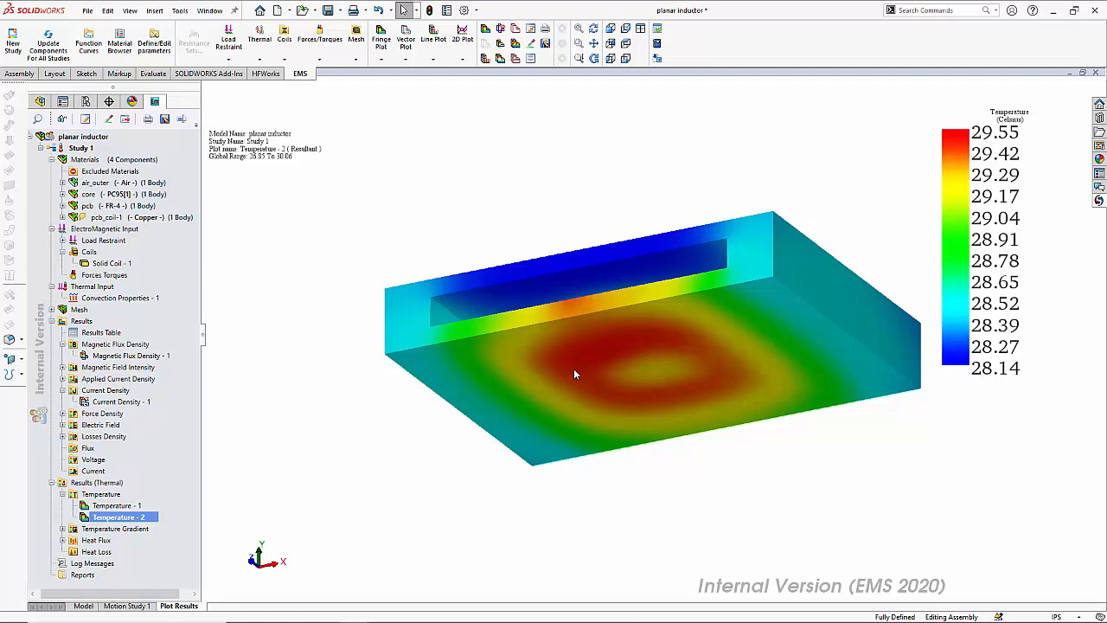
middle_click_drag(574, 370, 576, 514)
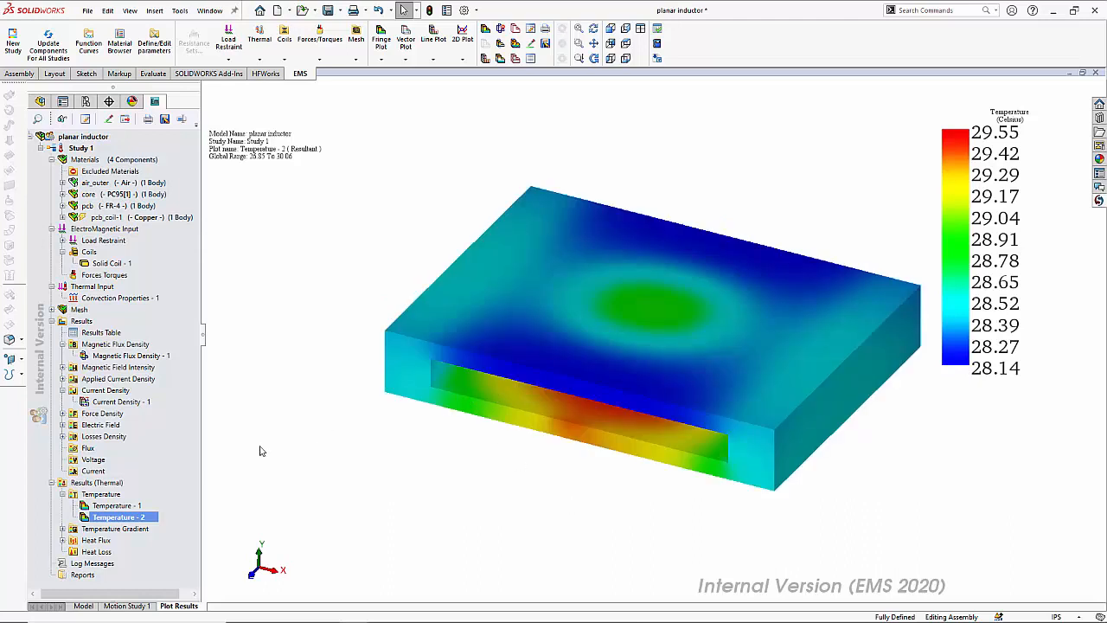
left_click(122, 507, "ctrl")
double_click(122, 508)
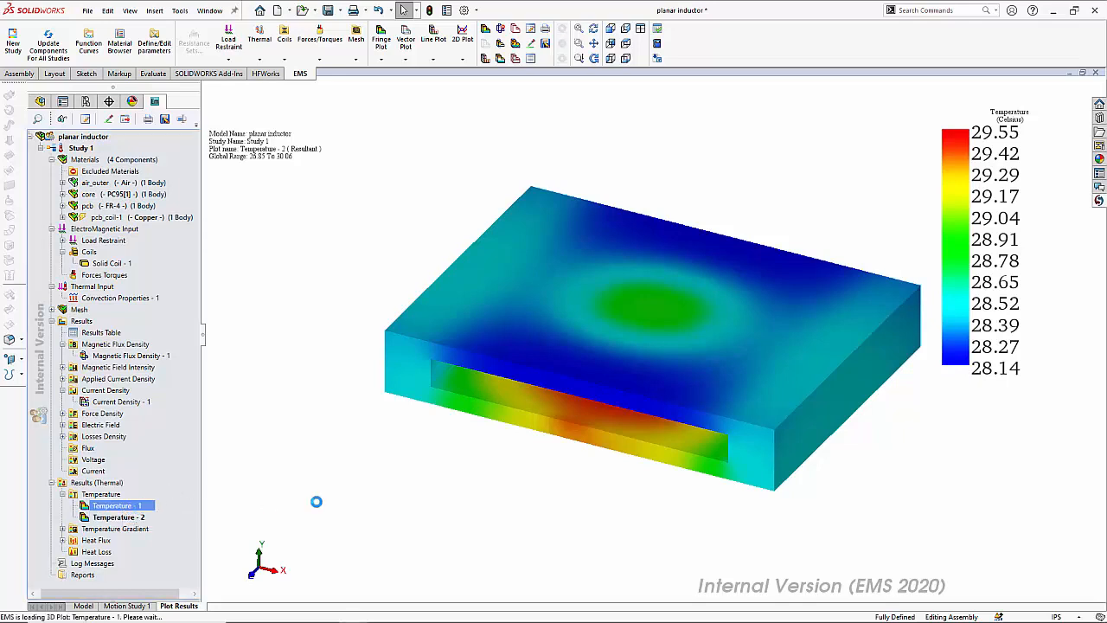